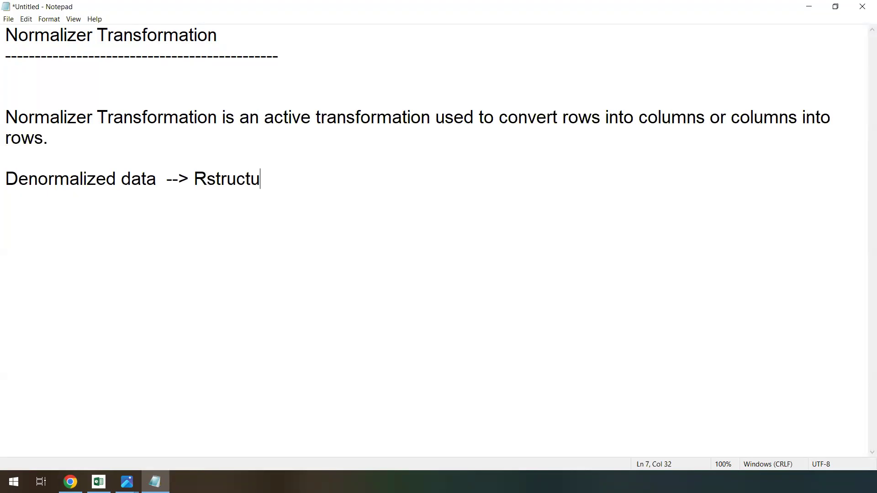
# Correct the last word of the note line to read "Denormalized data --> Restructure"
pyautogui.press('Left')
pyautogui.press('Left')
pyautogui.press('Left')
pyautogui.press('Left')
pyautogui.press('Left')
pyautogui.press('Left')
pyautogui.press('Left')
pyautogui.press('Left')
pyautogui.press('Left')
pyautogui.write('e')
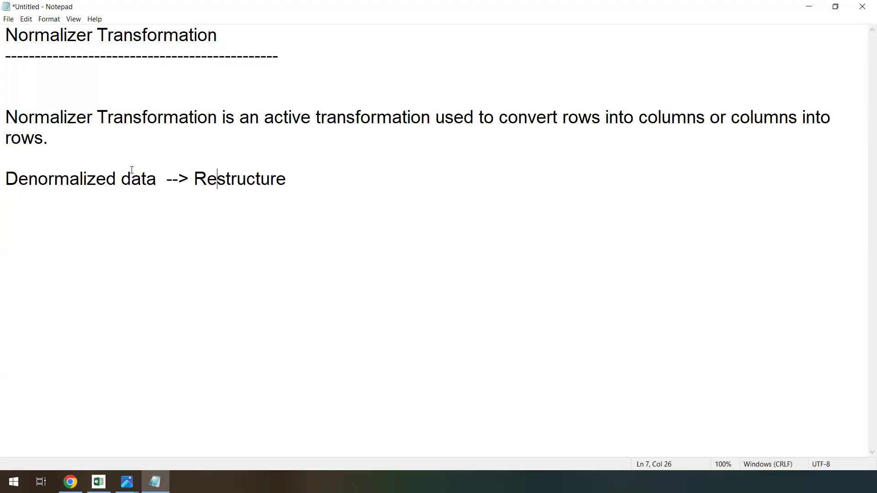
pyautogui.click(309, 166)
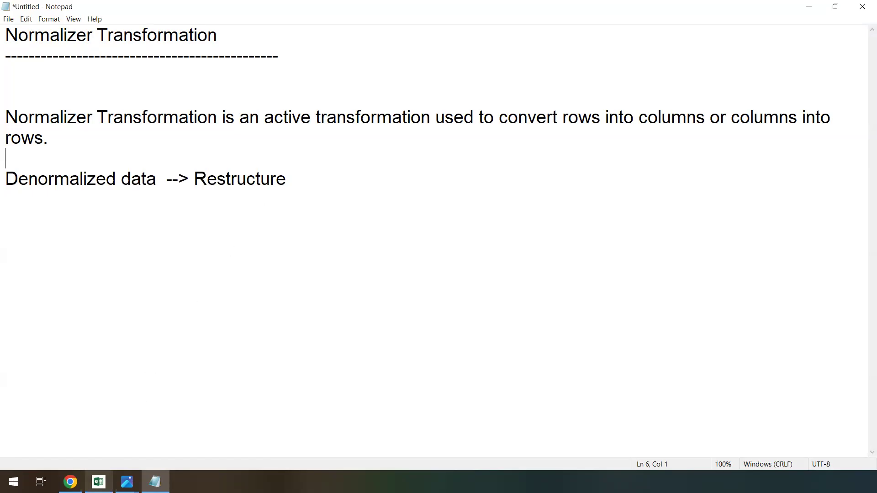
# Switch to the spreadsheet to review the employee_sal.csv source data and compare it with the layout in the Expected_Target.PNG image
pyautogui.click(98, 482)
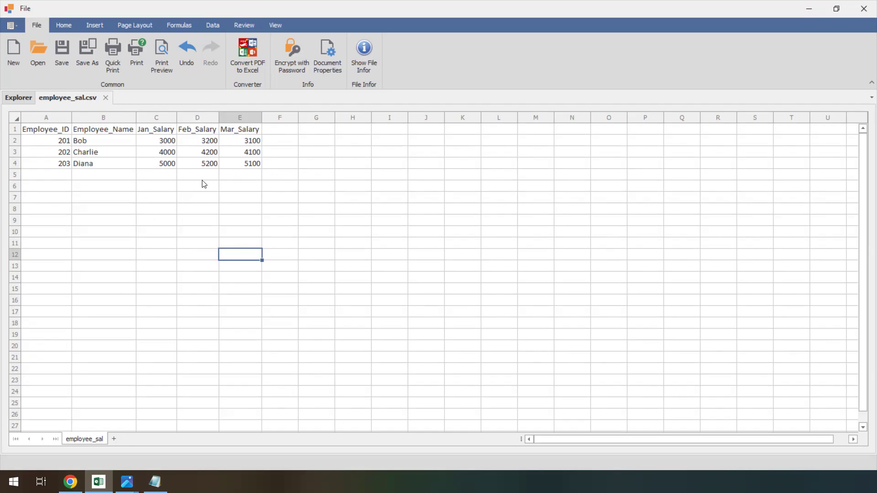
pyautogui.moveTo(127, 481)
pyautogui.click(166, 427)
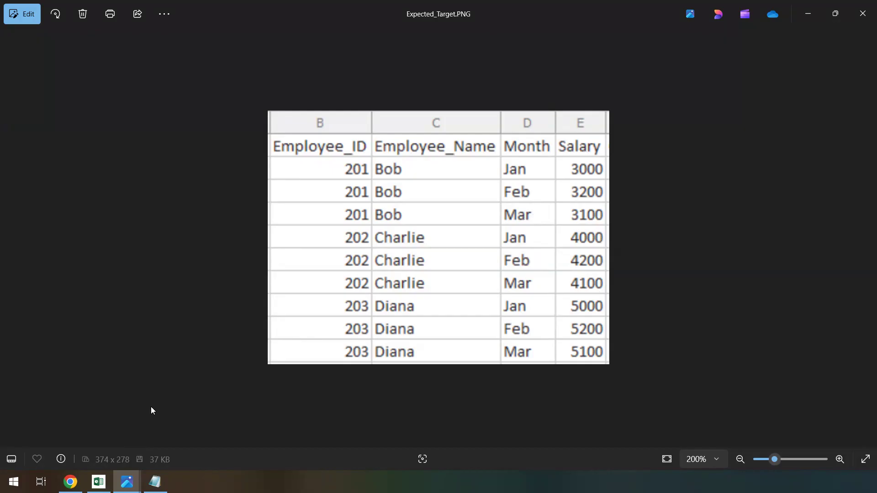
# Switch to Informatica Data Integration and set the mapping's Source to the Local_FlatFile connection with the object employee_sal.csv
pyautogui.click(70, 482)
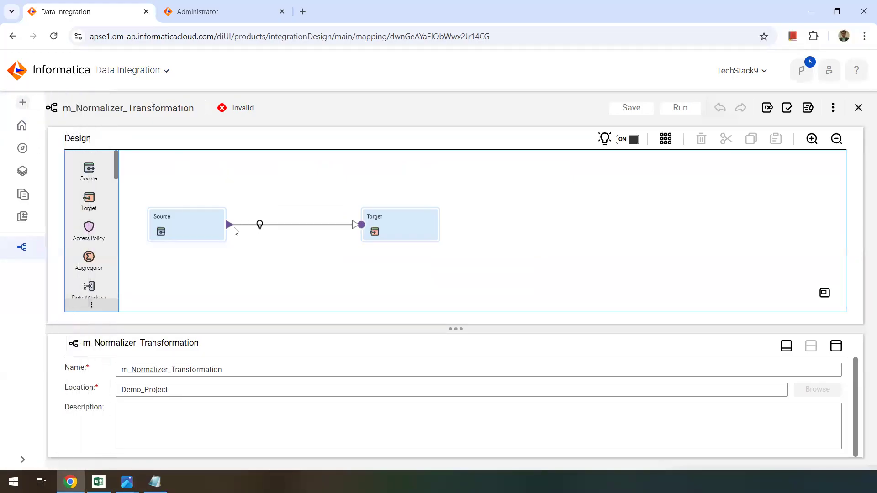
pyautogui.click(204, 222)
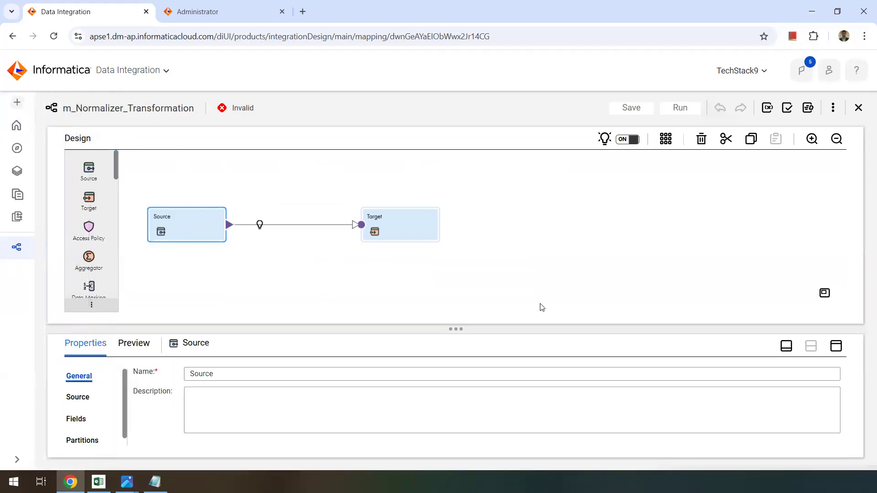
pyautogui.click(836, 346)
pyautogui.click(77, 190)
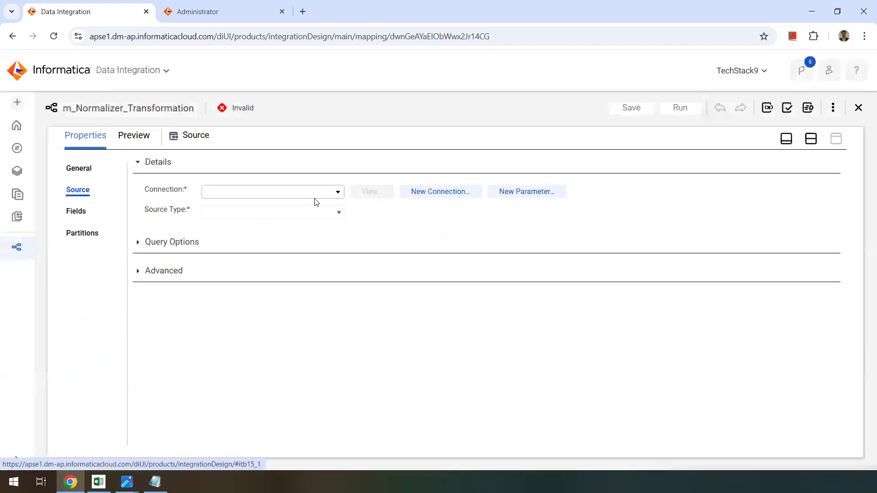
pyautogui.click(311, 191)
pyautogui.click(265, 247)
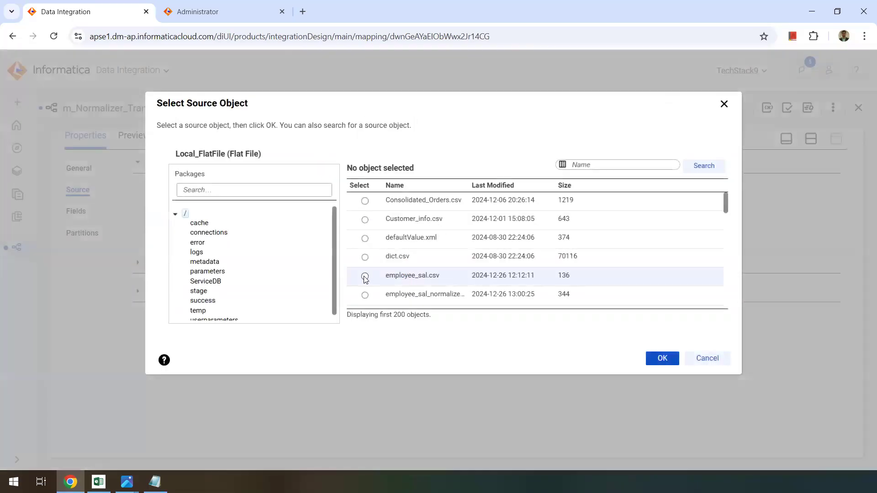
pyautogui.click(365, 276)
pyautogui.click(662, 359)
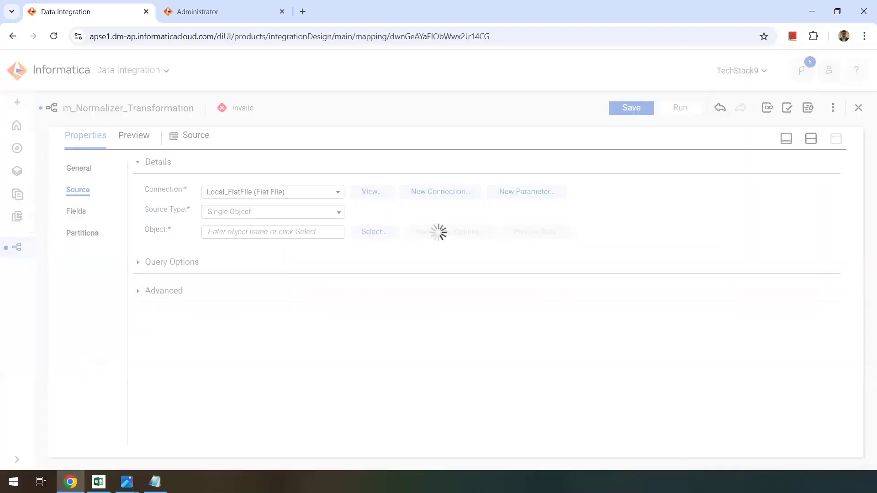
# Check the source file in the spreadsheet, preview the data of the employee_sal.csv object and review its field list
pyautogui.click(99, 482)
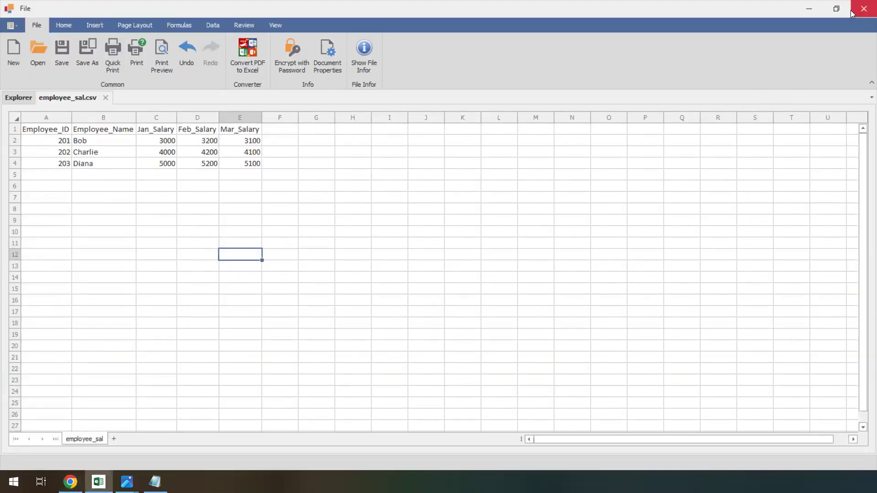
pyautogui.click(809, 12)
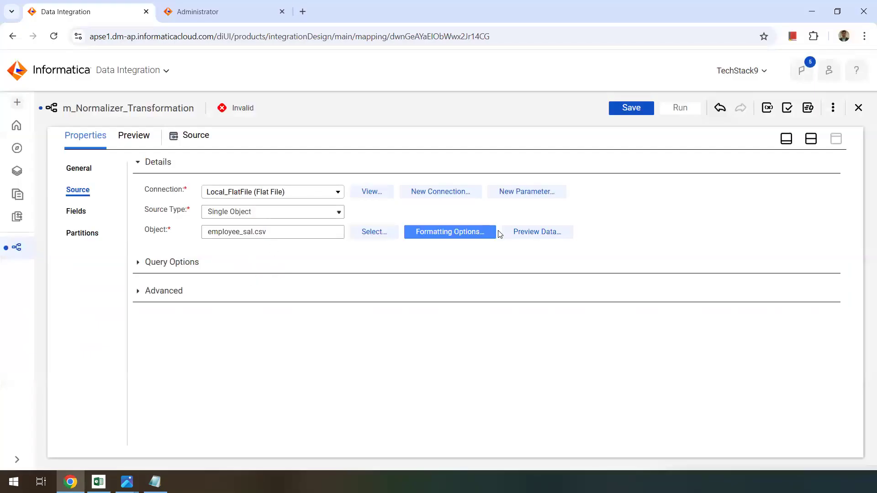
pyautogui.click(514, 233)
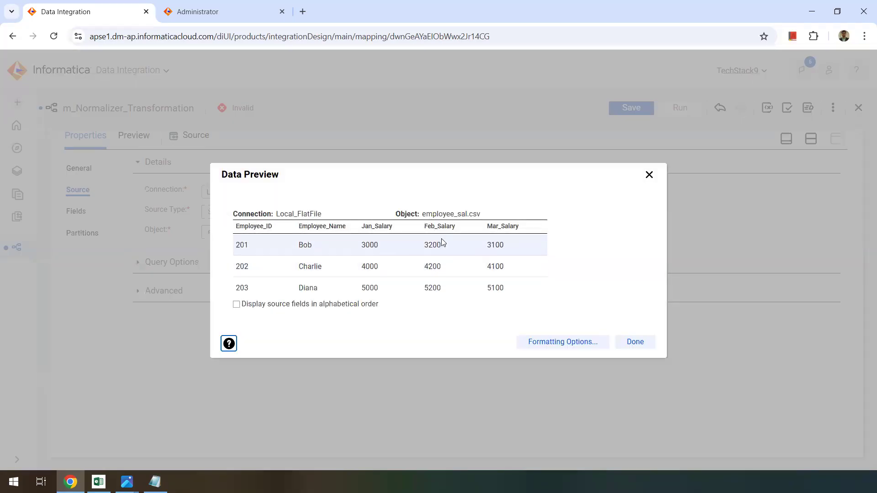
pyautogui.click(635, 343)
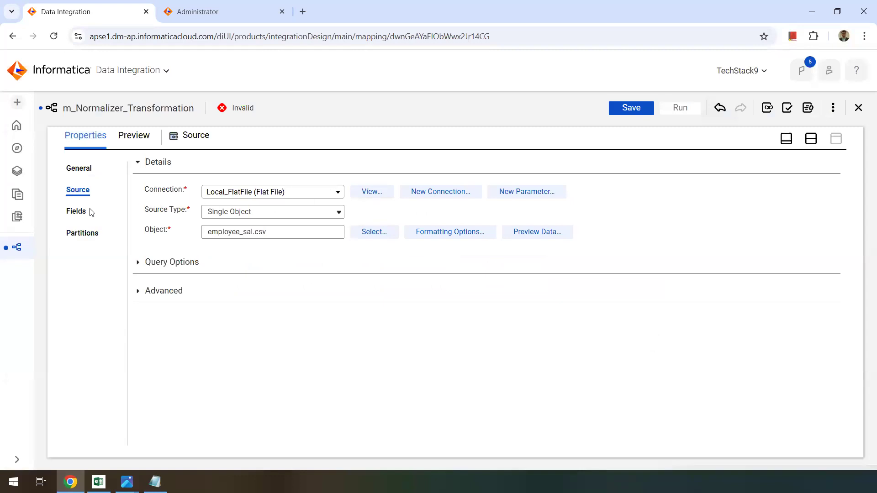
pyautogui.click(76, 212)
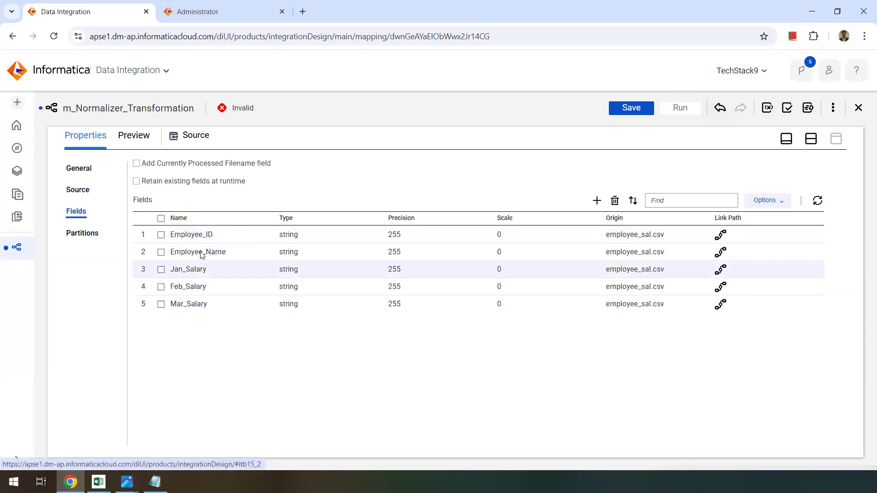
# Insert a Normalizer transformation on the link between Source and Target in the mapping
pyautogui.click(810, 138)
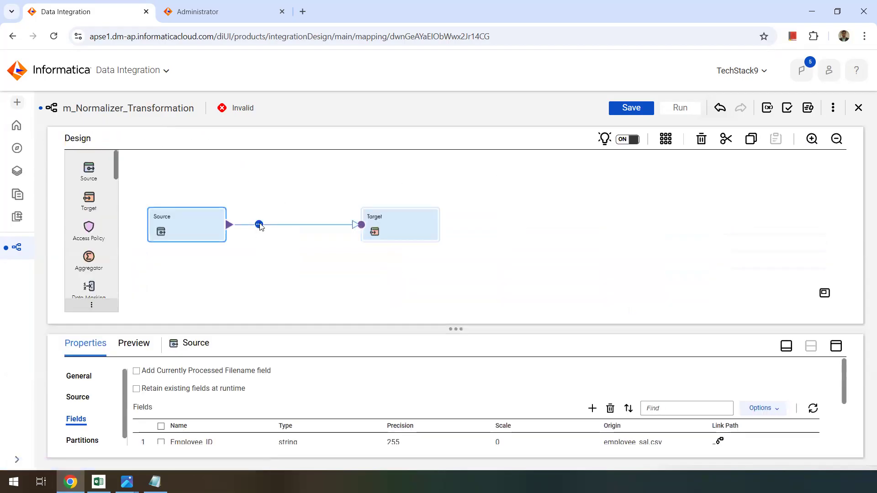
pyautogui.click(259, 224)
pyautogui.scroll(-3, 322, 285)
pyautogui.scroll(-2, 322, 284)
pyautogui.click(297, 253)
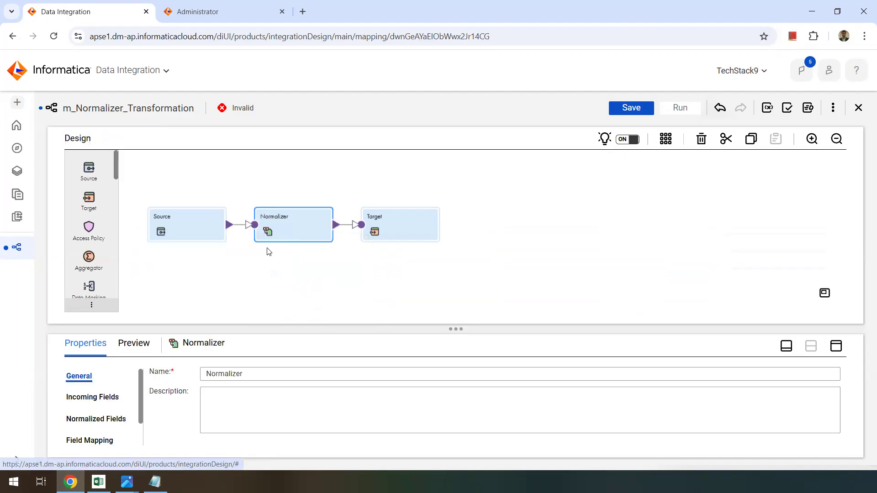
# Create a new normalized field named Salary in the Normalizer, with type string, precision 255 and scale 0
pyautogui.click(836, 345)
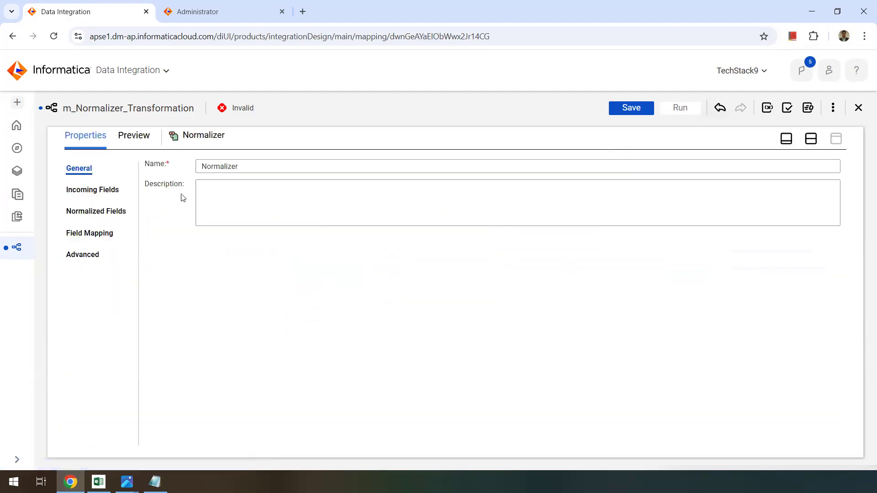
pyautogui.click(91, 185)
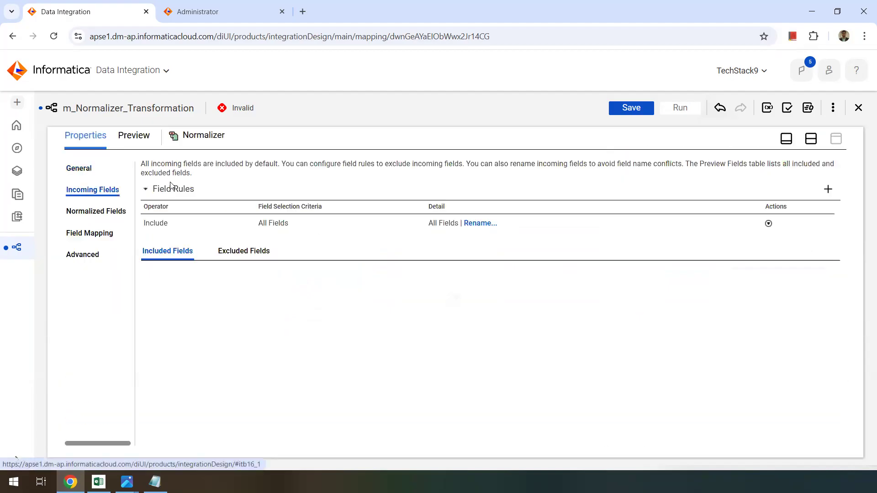
pyautogui.click(118, 213)
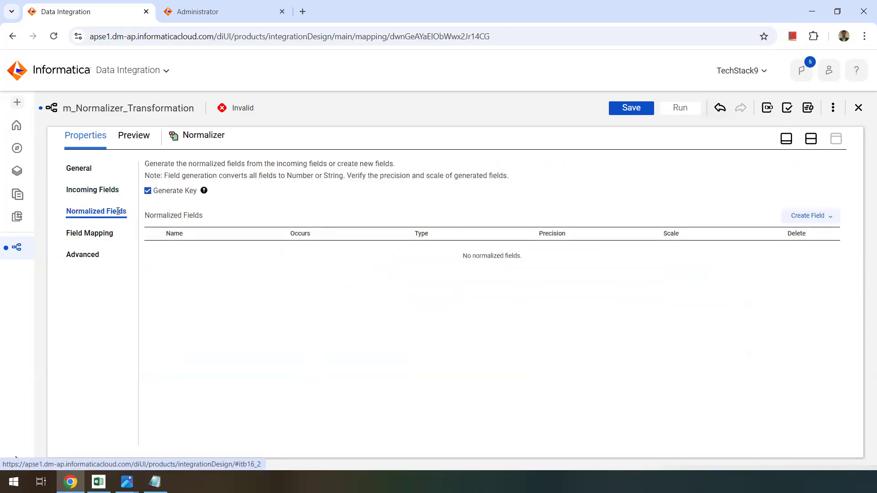
pyautogui.click(791, 217)
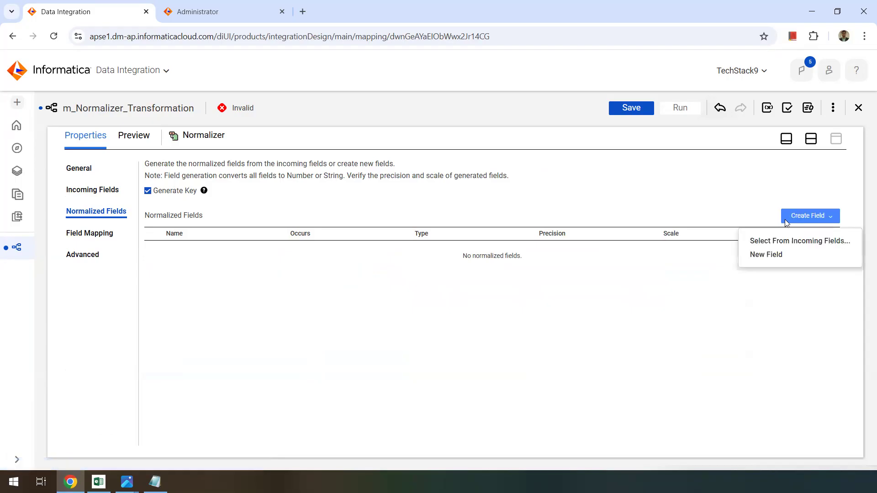
pyautogui.click(770, 257)
pyautogui.moveTo(448, 230); pyautogui.dragTo(326, 241)
pyautogui.write('Salary')
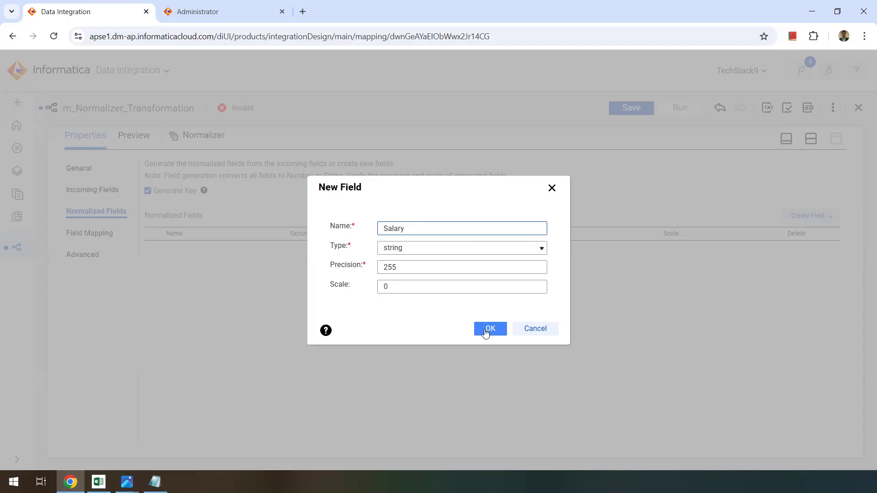
pyautogui.click(476, 329)
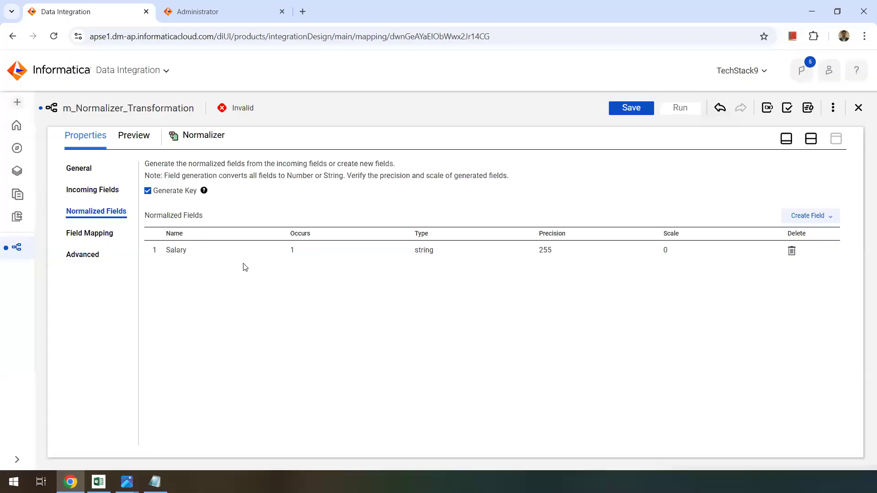
# Change the Salary normalized field's type to number and its precision to 10
pyautogui.click(440, 255)
pyautogui.click(440, 254)
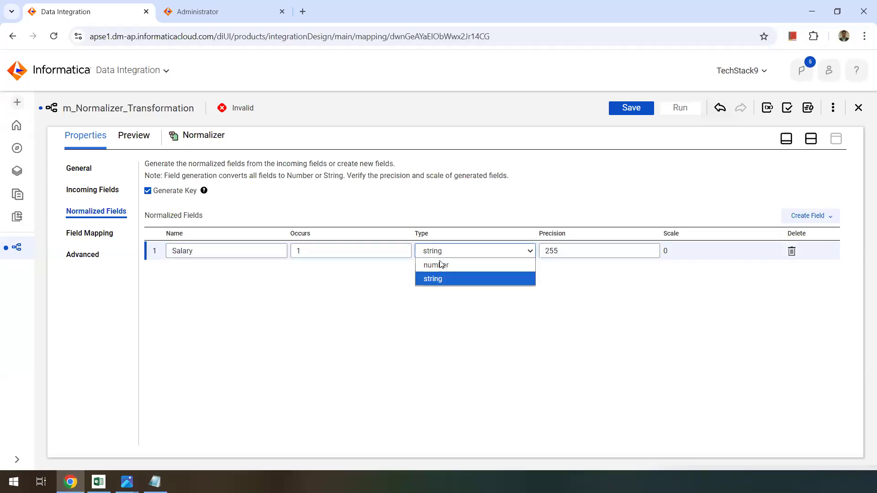
pyautogui.click(441, 266)
pyautogui.moveTo(569, 248); pyautogui.dragTo(521, 251)
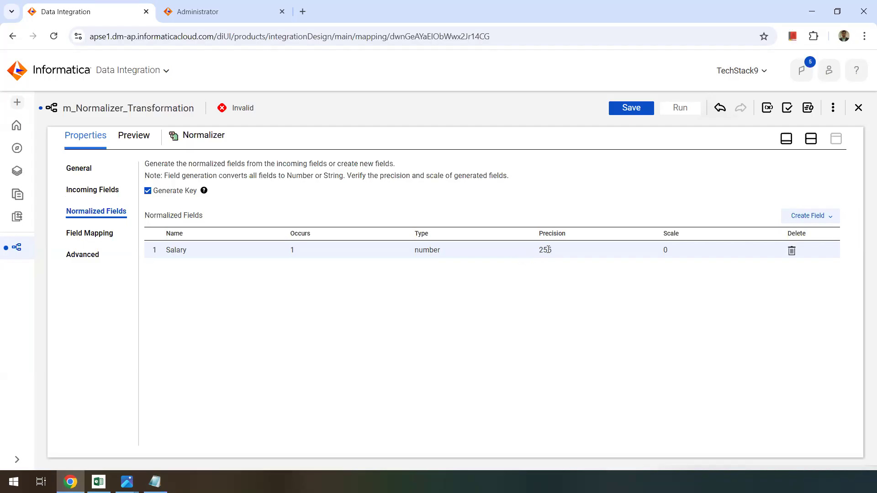
pyautogui.click(548, 251)
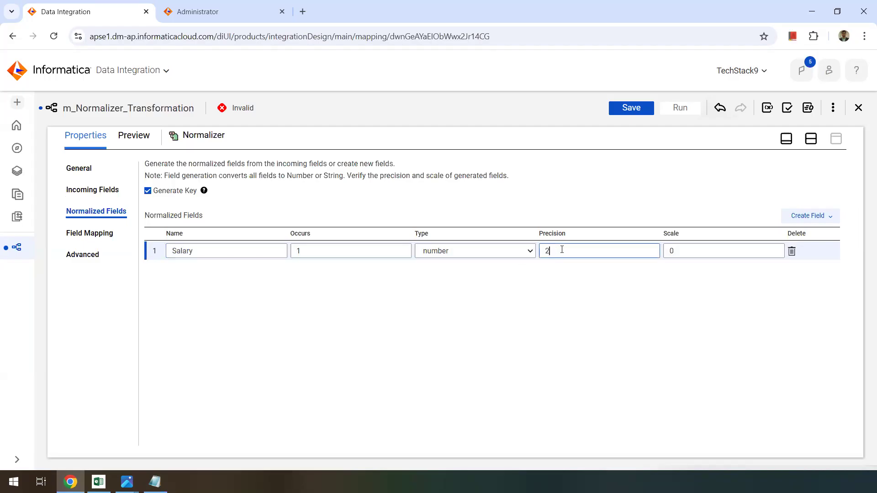
pyautogui.write('10')
pyautogui.click(301, 323)
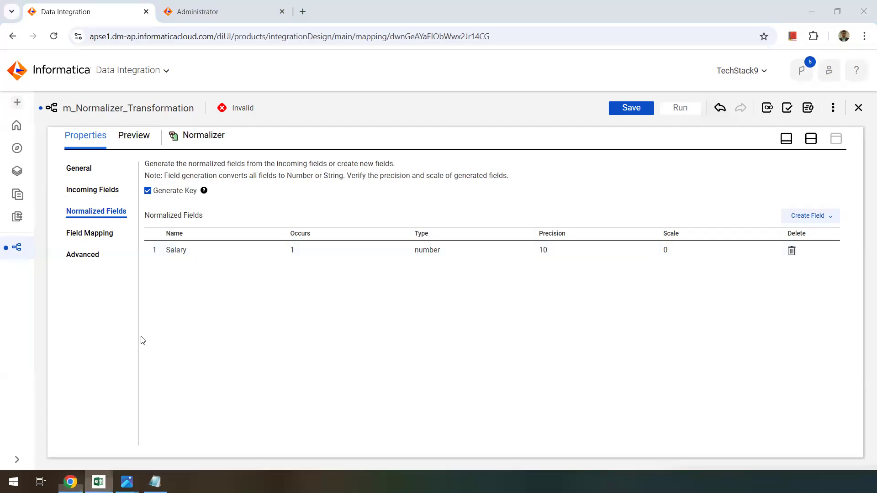
# Check the monthly salary columns in the source spreadsheet and set the Salary field's Occurs value to 3 in the Normalizer
pyautogui.hotkey('alt', 'Tab')
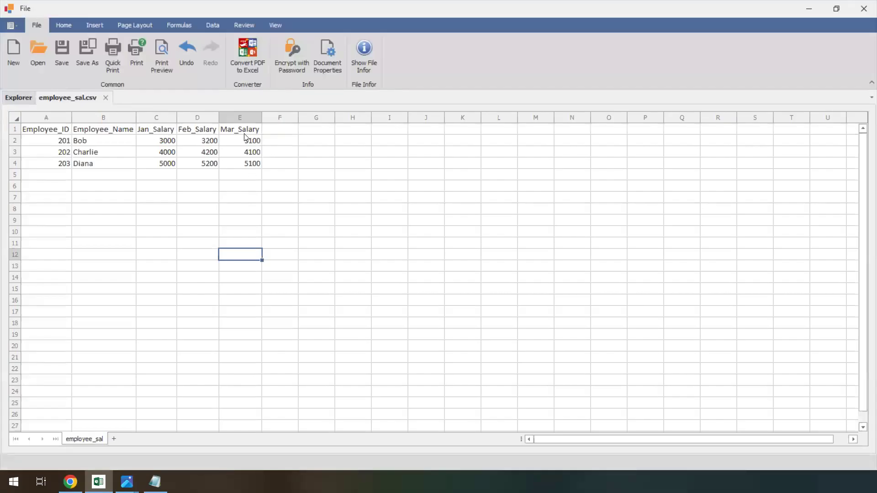
pyautogui.click(70, 482)
pyautogui.click(306, 251)
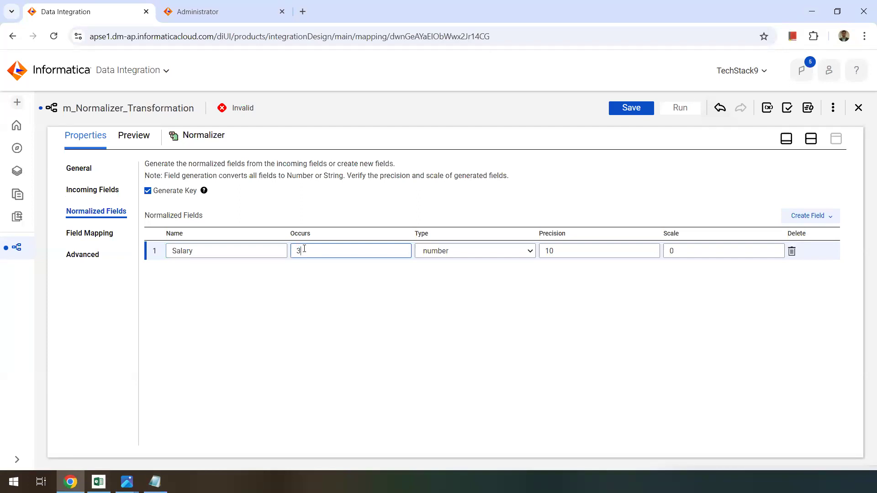
pyautogui.write('3')
pyautogui.click(328, 308)
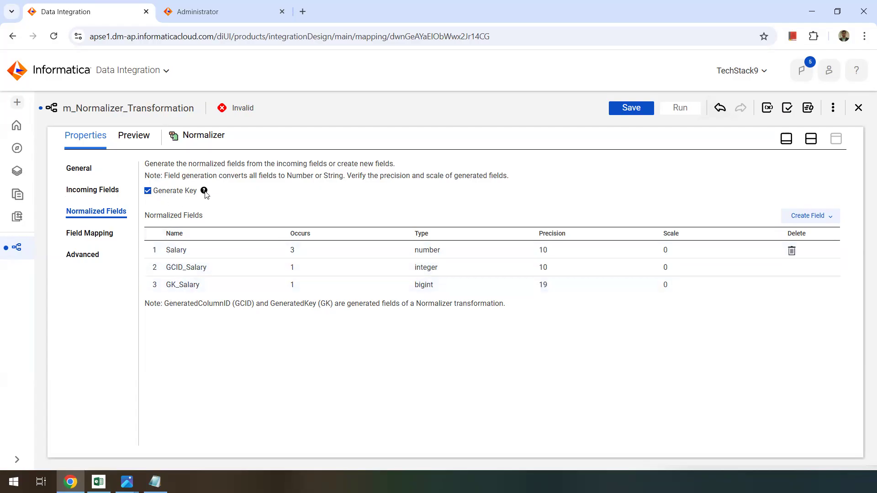
# Examine the Generate Key option and the generated GK_Salary and GCID_Salary fields
pyautogui.moveTo(206, 195)
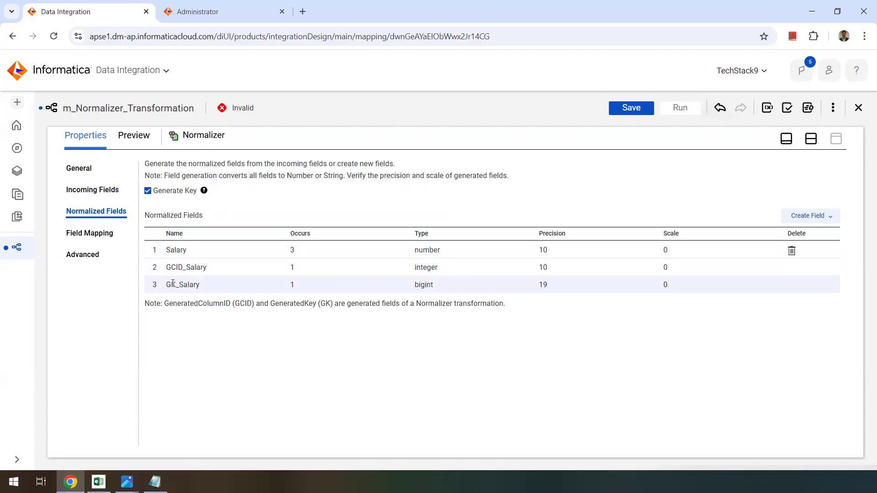
pyautogui.moveTo(168, 285); pyautogui.dragTo(211, 289)
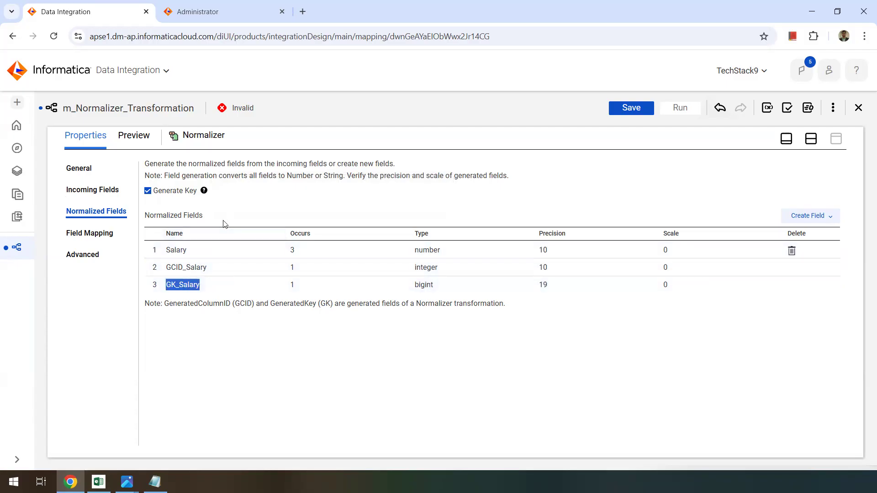
pyautogui.click(185, 266)
# Add Employee_ID and Employee_Name from the incoming fields to the normalized fields
pyautogui.click(830, 217)
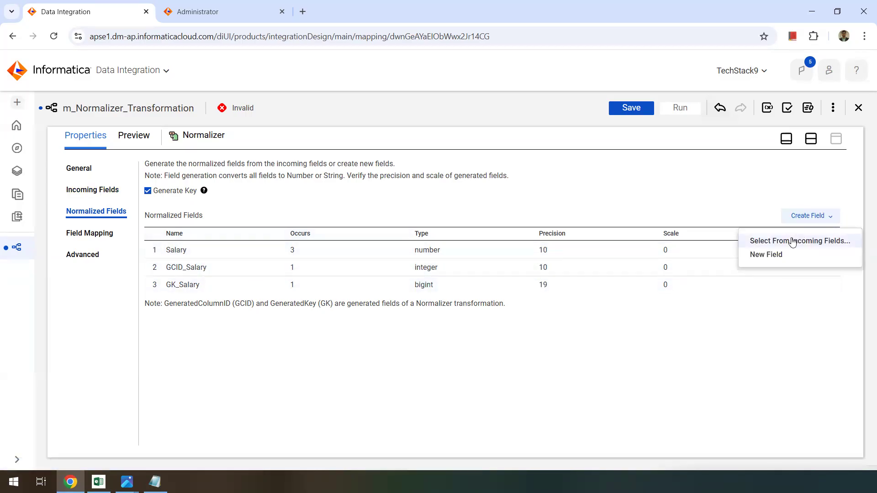
pyautogui.click(795, 241)
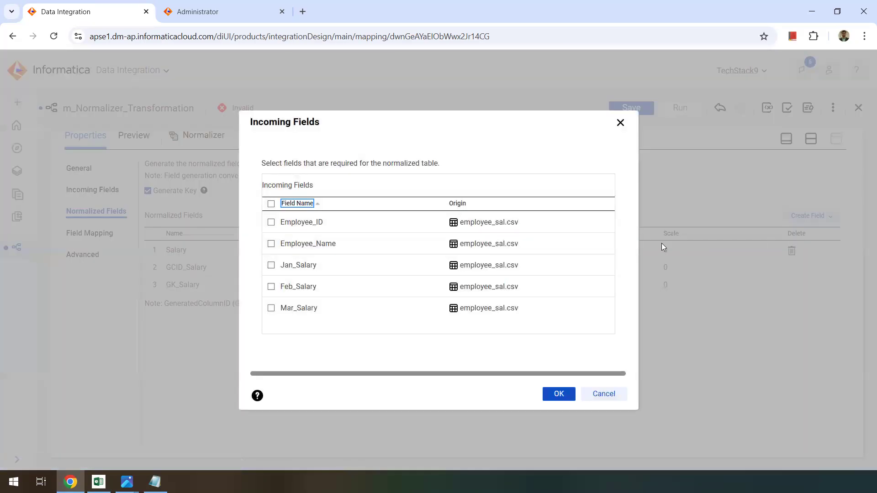
pyautogui.click(271, 222)
pyautogui.click(271, 244)
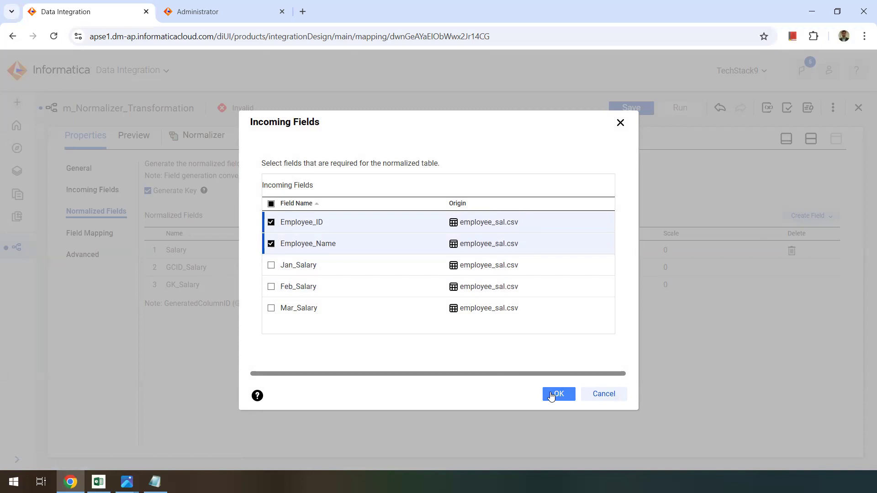
pyautogui.click(555, 394)
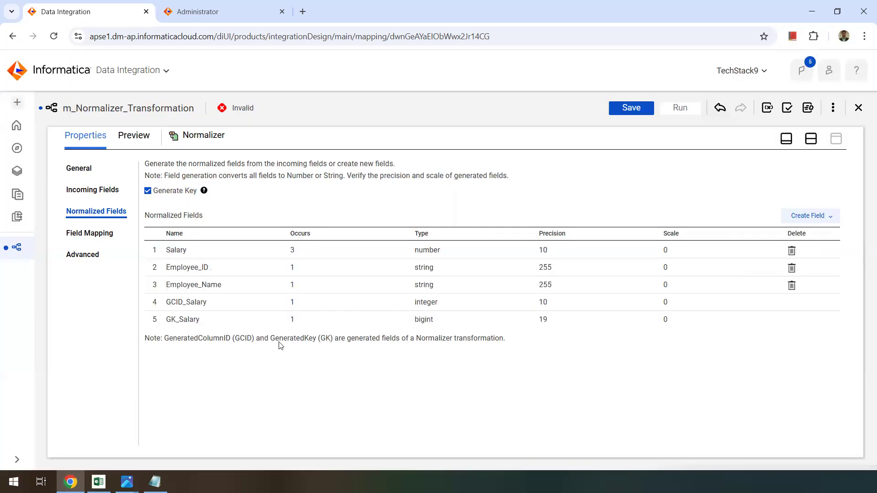
# Automap the incoming fields to the Normalizer's normalized fields with Smart Map
pyautogui.click(93, 234)
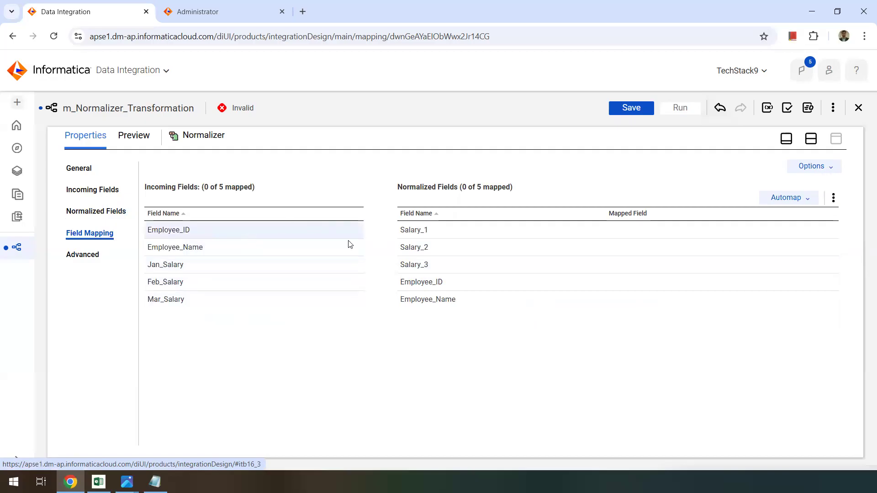
pyautogui.click(793, 198)
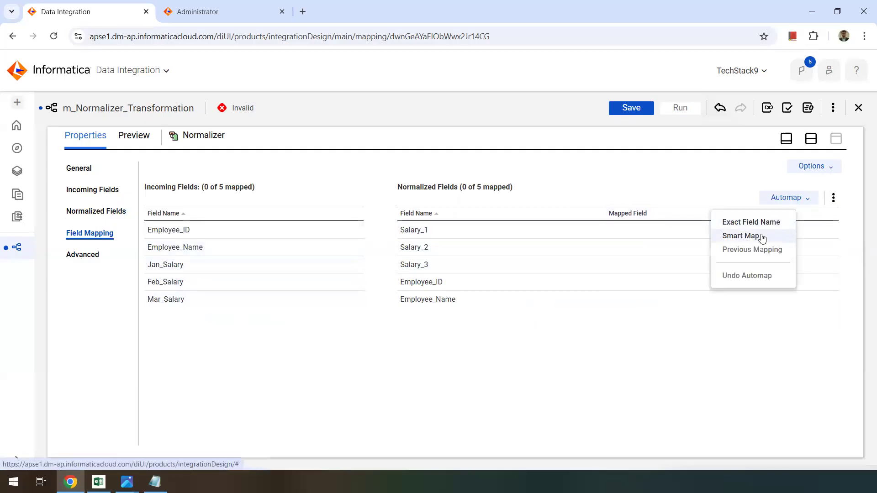
pyautogui.click(768, 236)
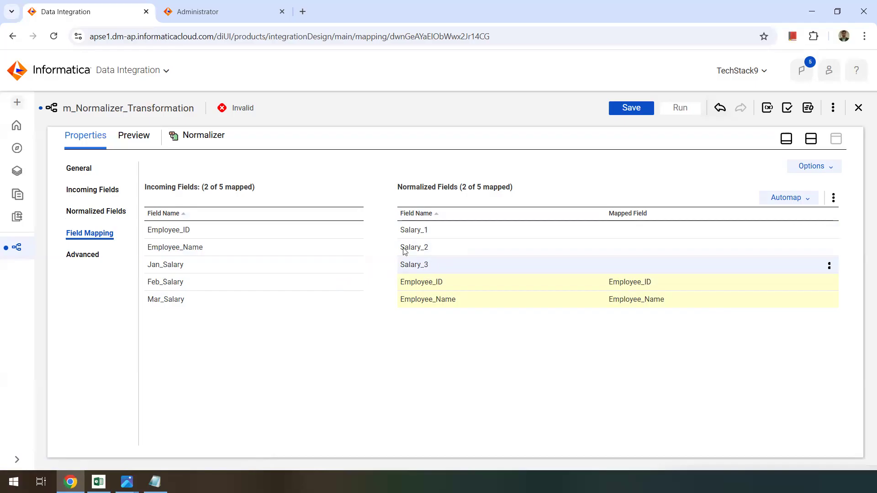
# Map Jan_Salary to Salary_1, Feb_Salary to Salary_2 and Mar_Salary to Salary_3 in the Normalizer's field mapping
pyautogui.click(96, 212)
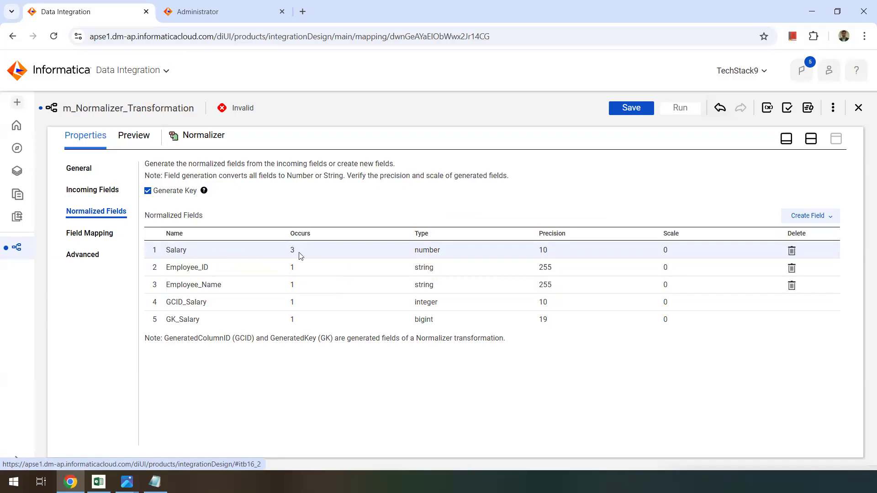
pyautogui.click(108, 232)
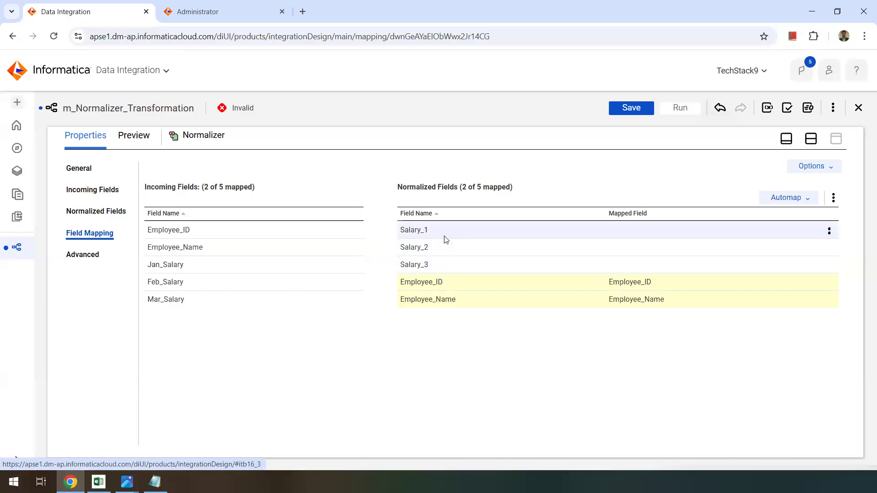
pyautogui.moveTo(229, 269); pyautogui.dragTo(502, 230)
pyautogui.moveTo(280, 290); pyautogui.dragTo(570, 247)
pyautogui.moveTo(299, 303); pyautogui.dragTo(585, 267)
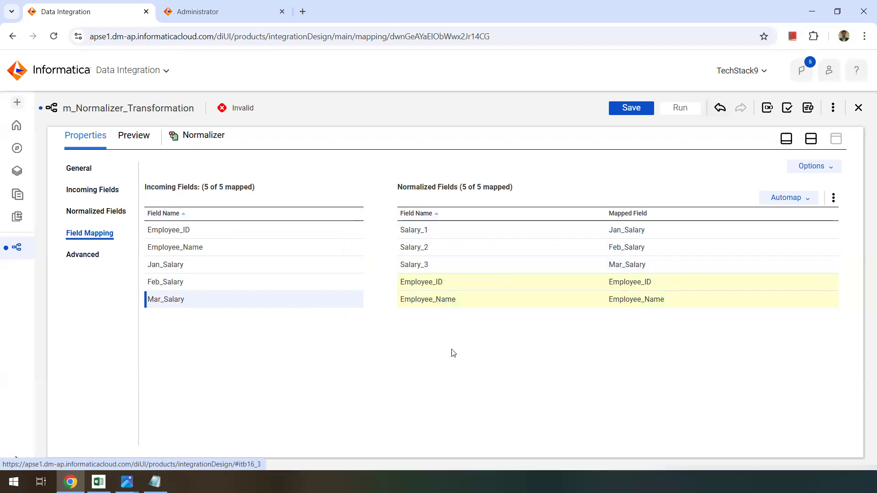
# Check the Expected_Target.PNG layout and insert an Expression transformation between the Normalizer and the Target, spacing the Target clear of it
pyautogui.click(811, 139)
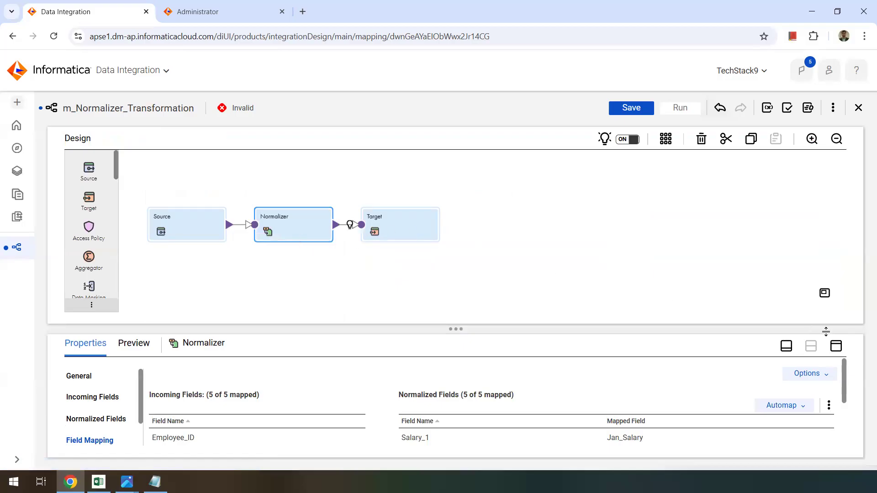
pyautogui.click(836, 347)
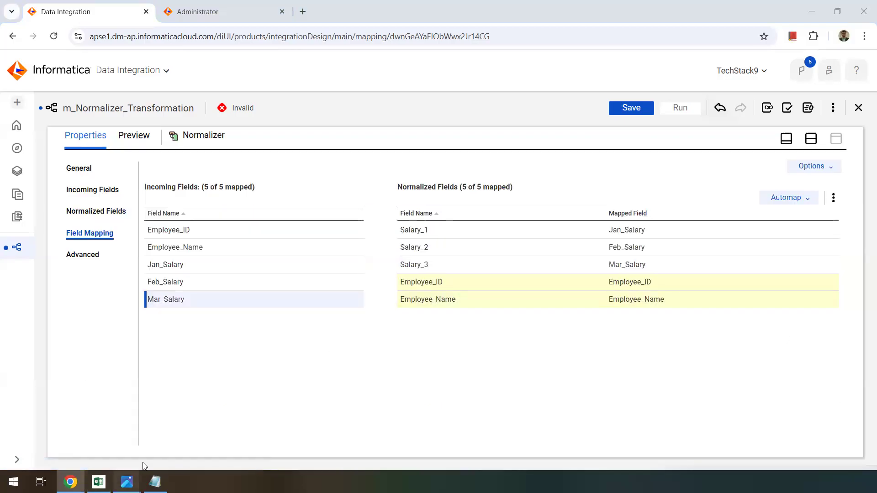
pyautogui.moveTo(127, 480)
pyautogui.click(168, 453)
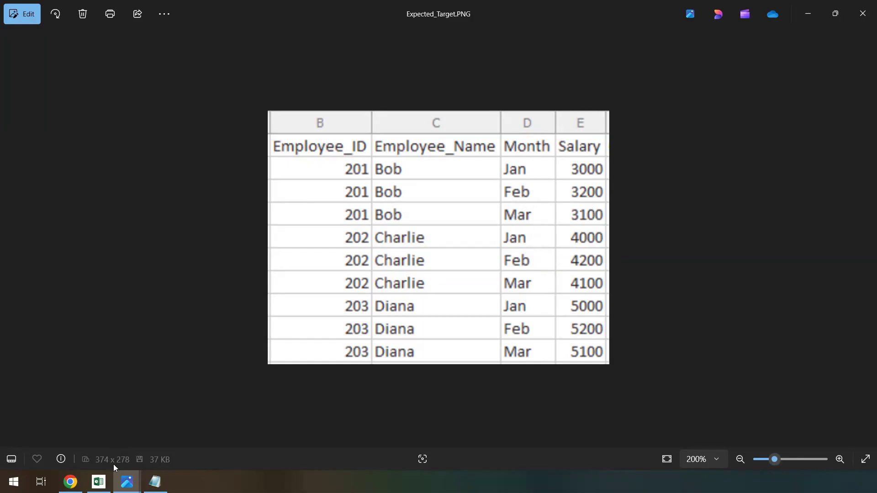
pyautogui.click(70, 482)
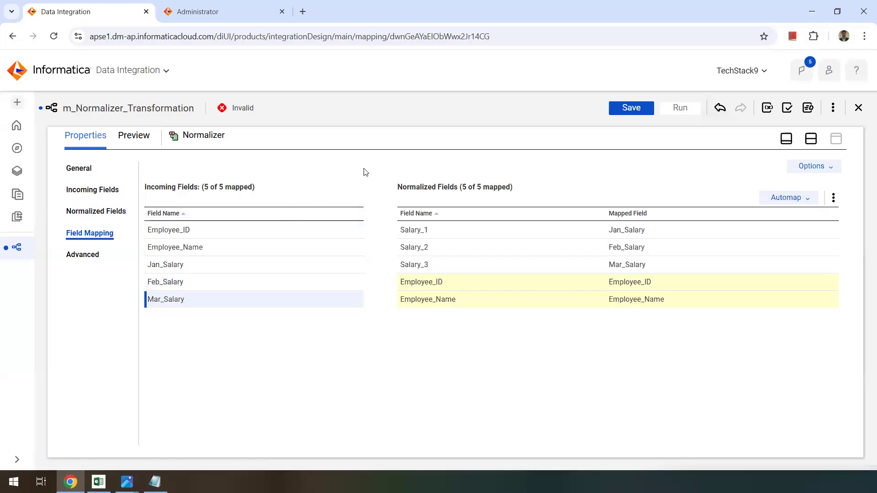
pyautogui.click(810, 138)
pyautogui.moveTo(391, 224); pyautogui.dragTo(441, 219)
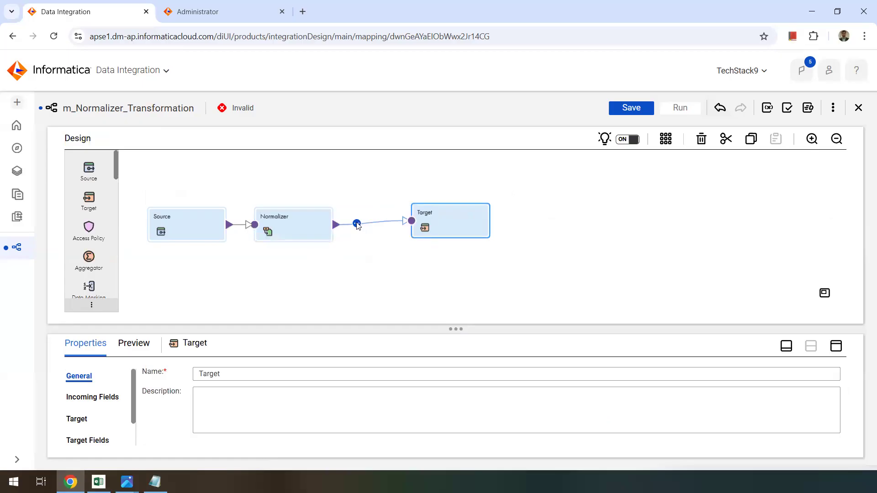
pyautogui.click(357, 224)
pyautogui.click(399, 250)
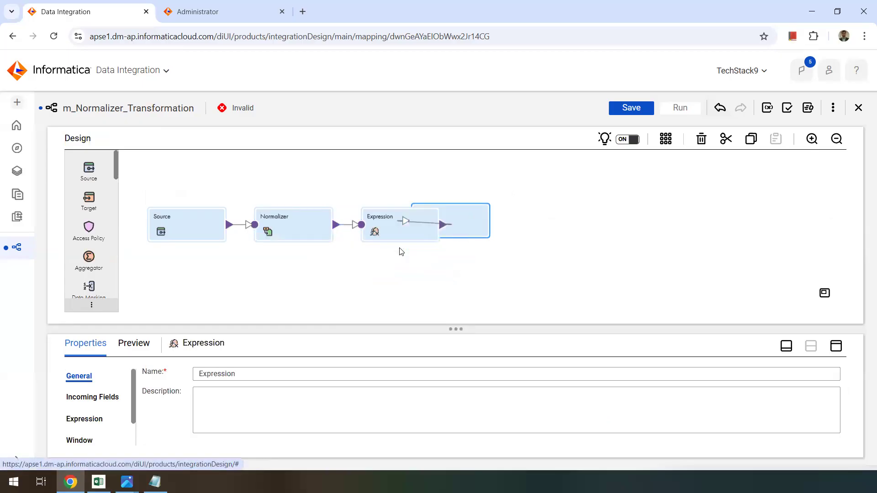
pyautogui.moveTo(484, 227); pyautogui.dragTo(563, 234)
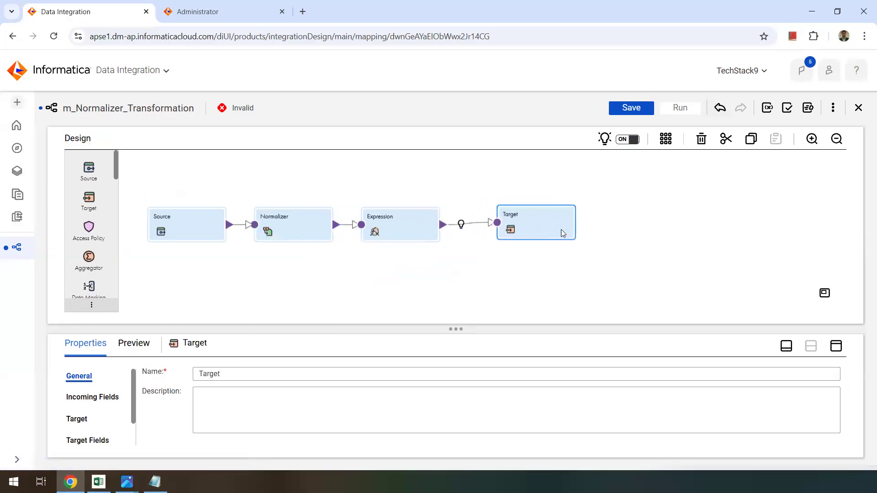
# Examine the generated GCID_Salary field among the Normalizer's normalized fields
pyautogui.click(393, 228)
pyautogui.click(282, 222)
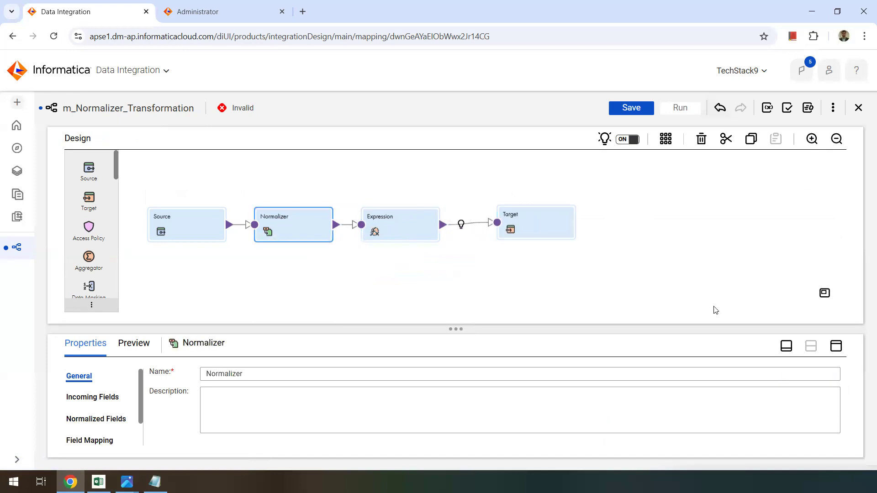
pyautogui.click(836, 346)
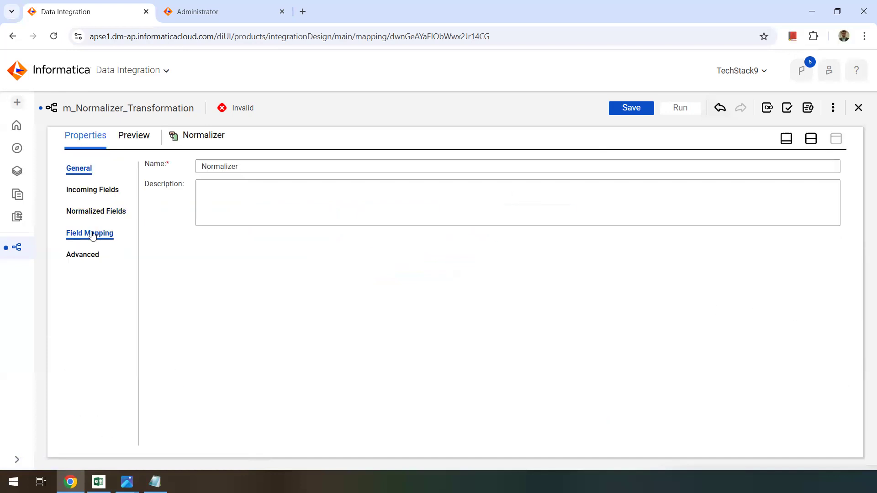
pyautogui.click(94, 213)
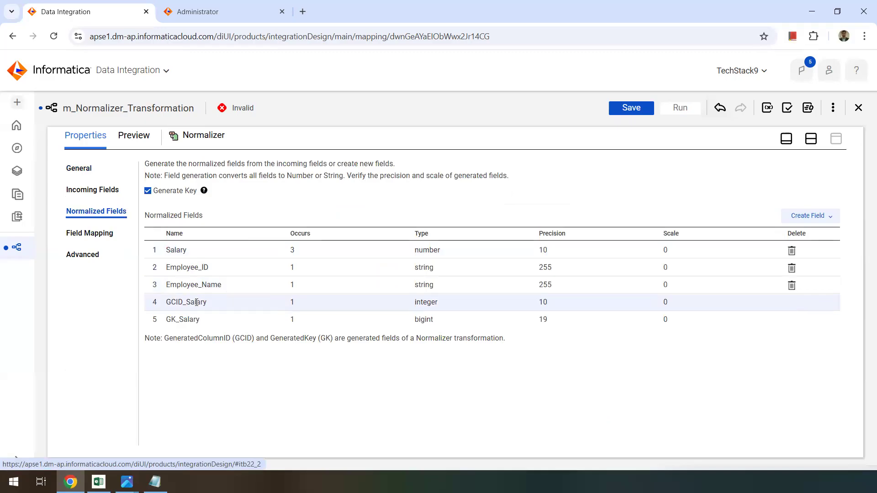
pyautogui.moveTo(167, 303); pyautogui.dragTo(205, 303)
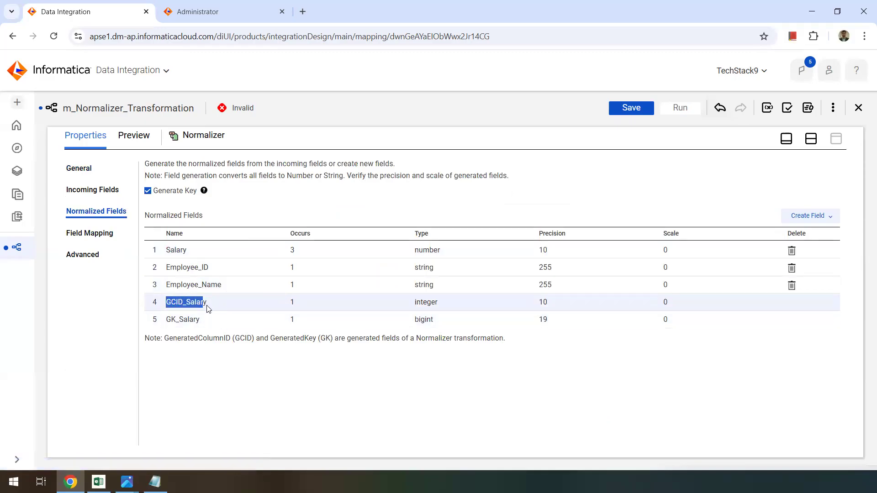
pyautogui.click(204, 303)
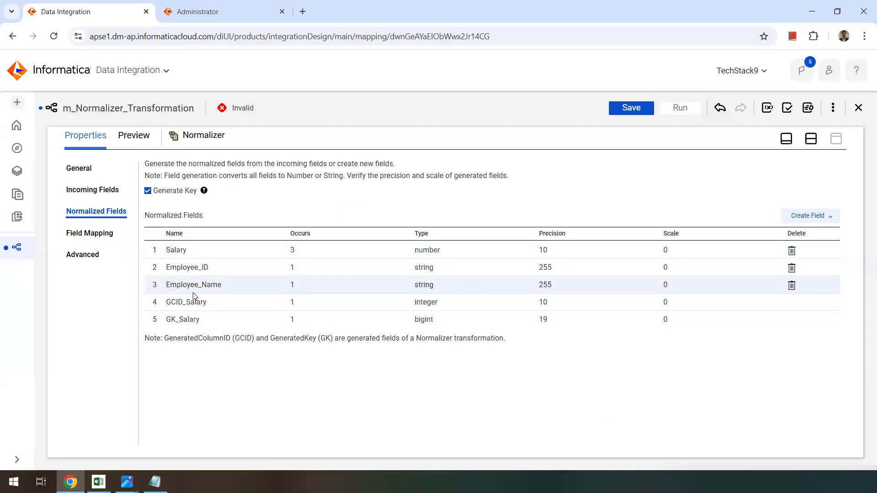
# Add an output field named Month to the Expression transformation, with type string and precision 20
pyautogui.click(811, 138)
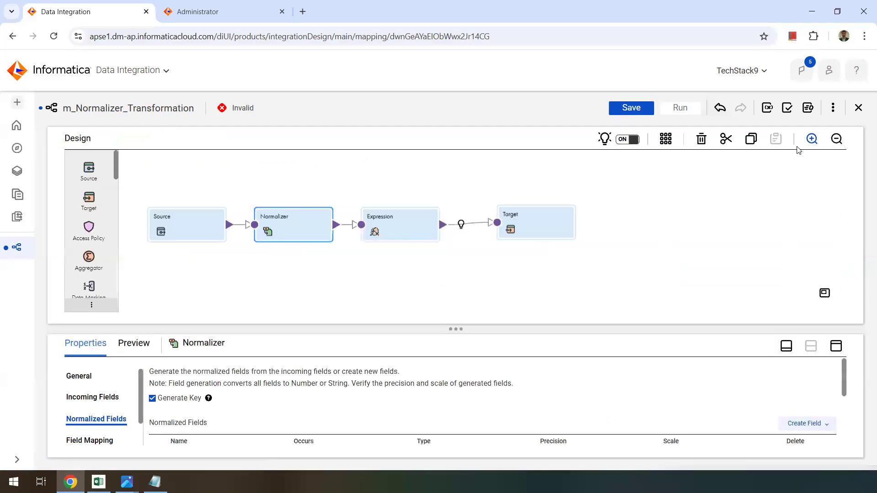
pyautogui.click(401, 234)
pyautogui.click(836, 346)
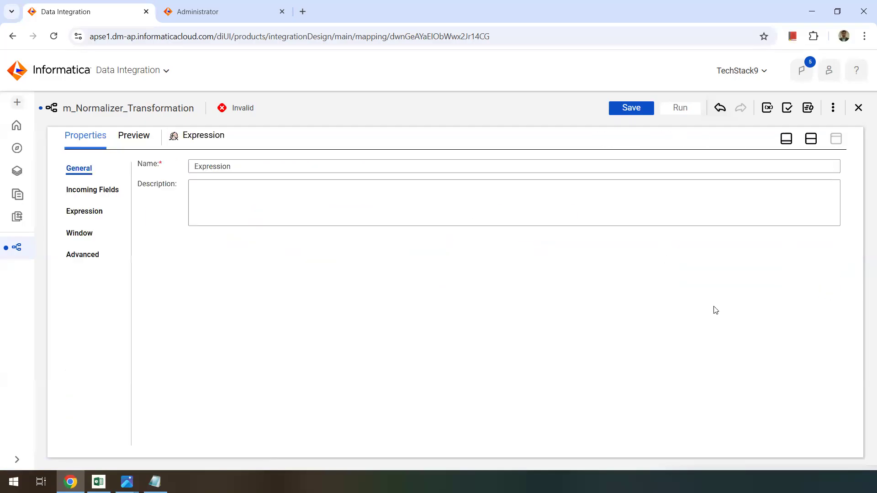
pyautogui.click(93, 190)
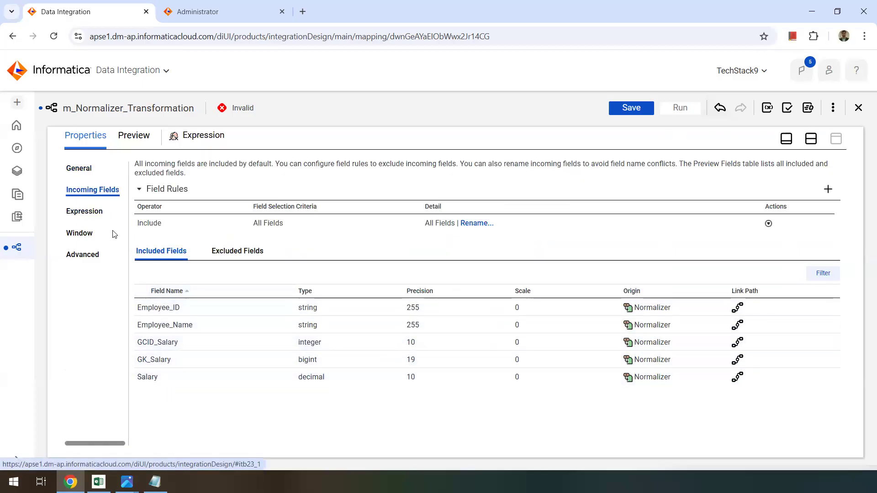
pyautogui.click(94, 211)
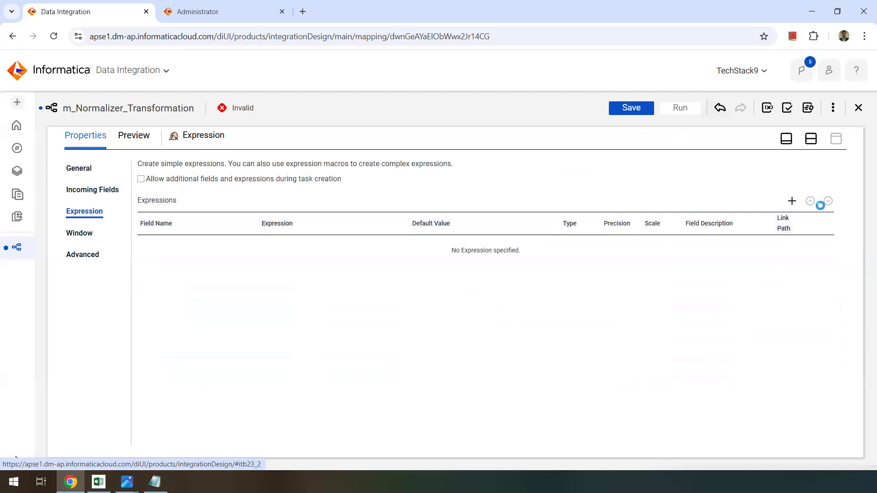
pyautogui.click(792, 201)
pyautogui.doubleClick(395, 211)
pyautogui.write('Month')
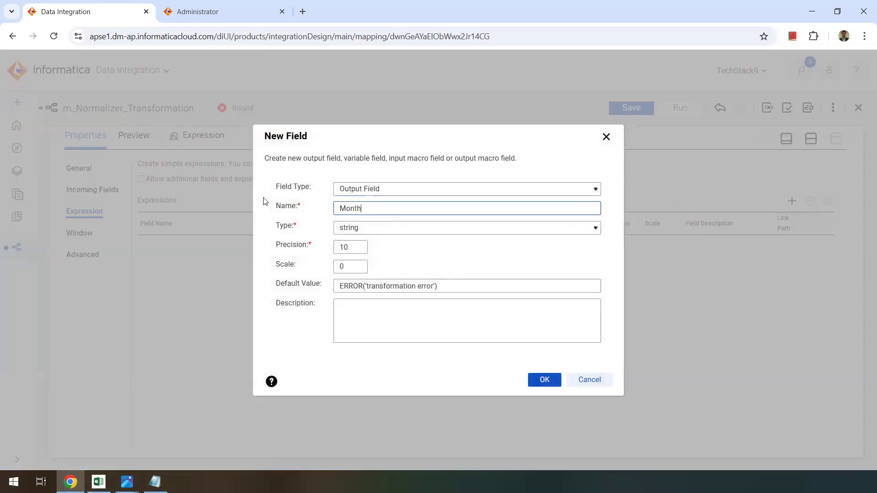
pyautogui.doubleClick(349, 248)
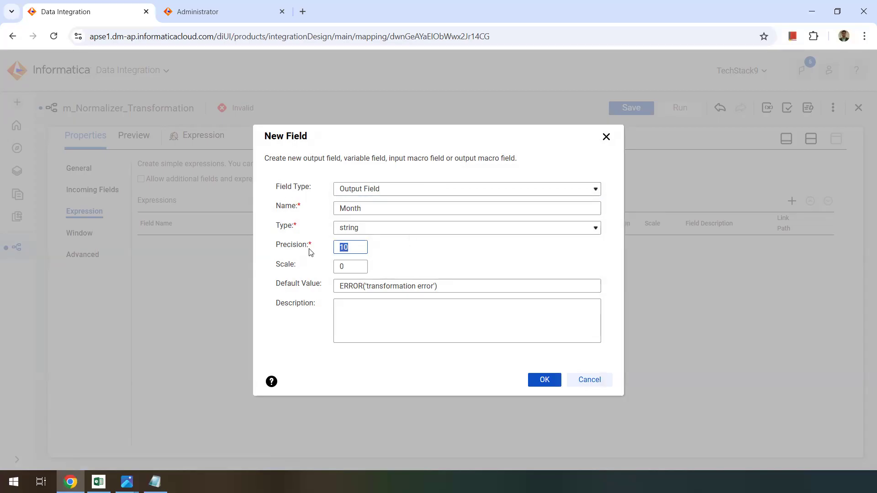
pyautogui.write('20')
pyautogui.click(545, 380)
# Begin the Month field's expression with an IIF condition that returns 'Jan' when GCID_Salary=1
pyautogui.click(275, 247)
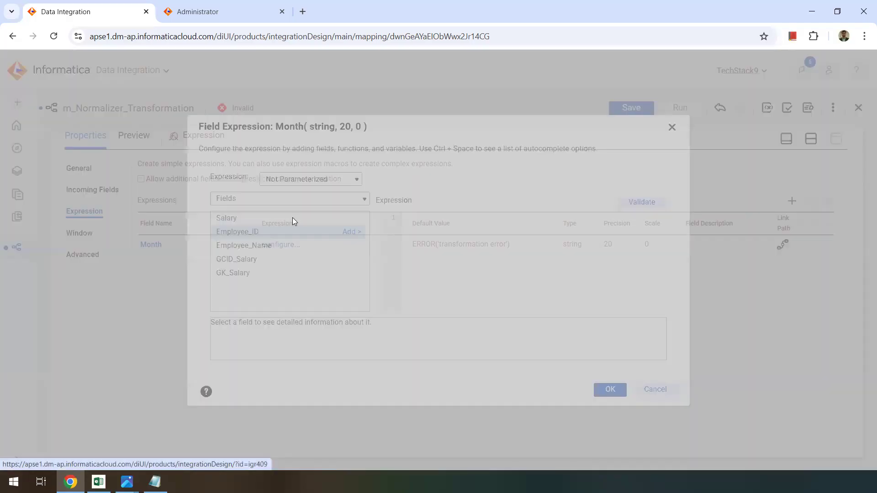
pyautogui.click(441, 233)
pyautogui.write('IIF(')
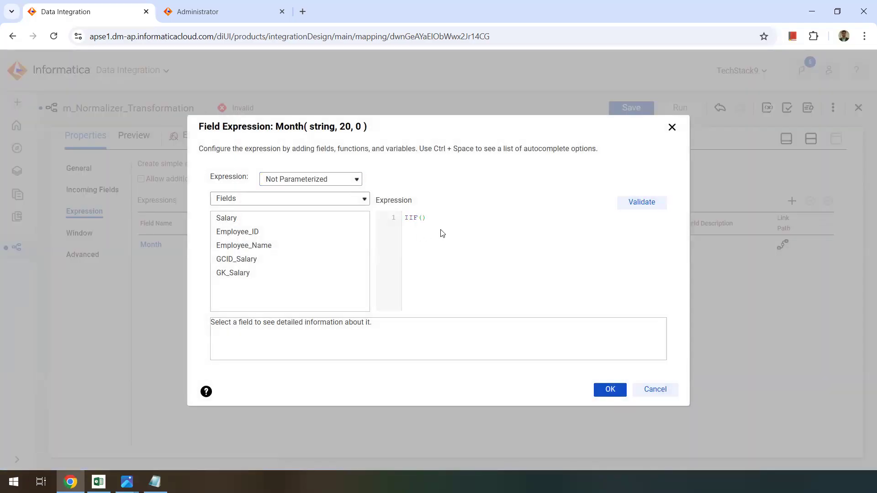
pyautogui.click(352, 260)
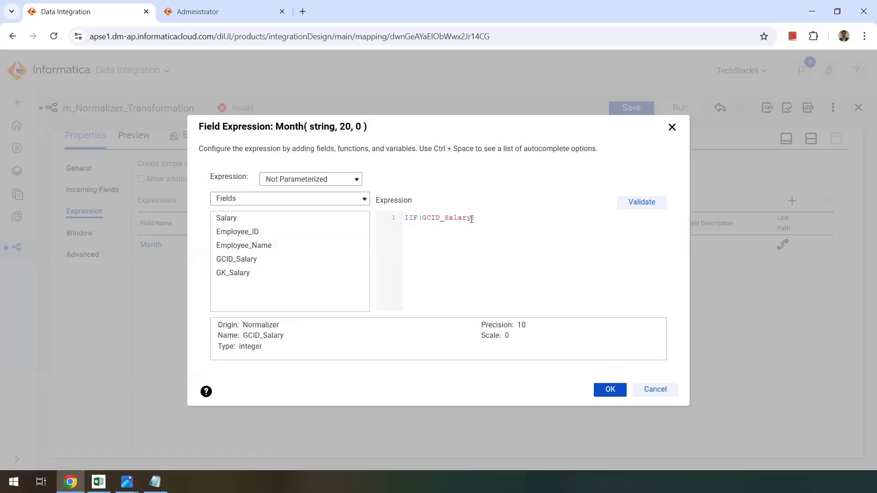
pyautogui.write('=1')
pyautogui.write(",'Jan")
# Nest a second IIF condition in the Month expression that returns 'Feb' when GCID_Salary=2, and open a third IIF
pyautogui.write(' IIF')
pyautogui.write('(')
pyautogui.write('G')
pyautogui.press('BackSpace')
pyautogui.click(352, 259)
pyautogui.click(471, 227)
pyautogui.write("=2, 'feb")
pyautogui.press('BackSpace')
pyautogui.write('FIIF')
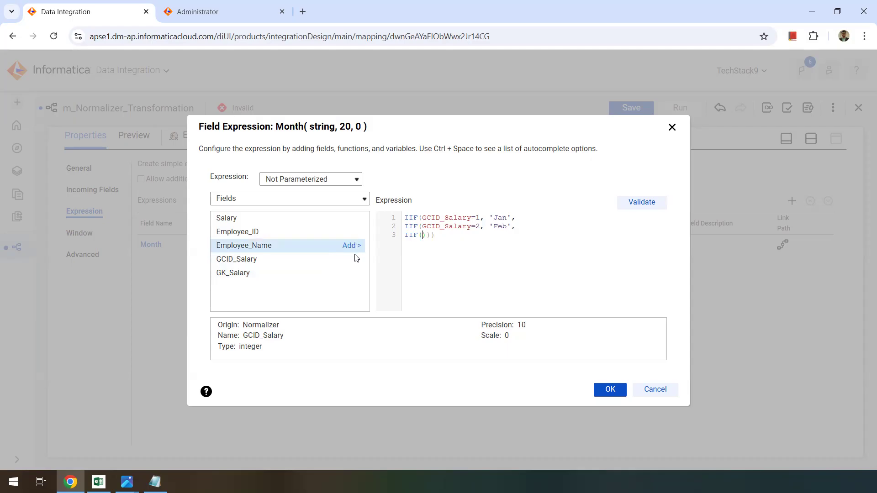
# Complete the third IIF to return 'Mar' when GCID_Salary=3 and NULL otherwise, and validate the Month expression
pyautogui.click(353, 260)
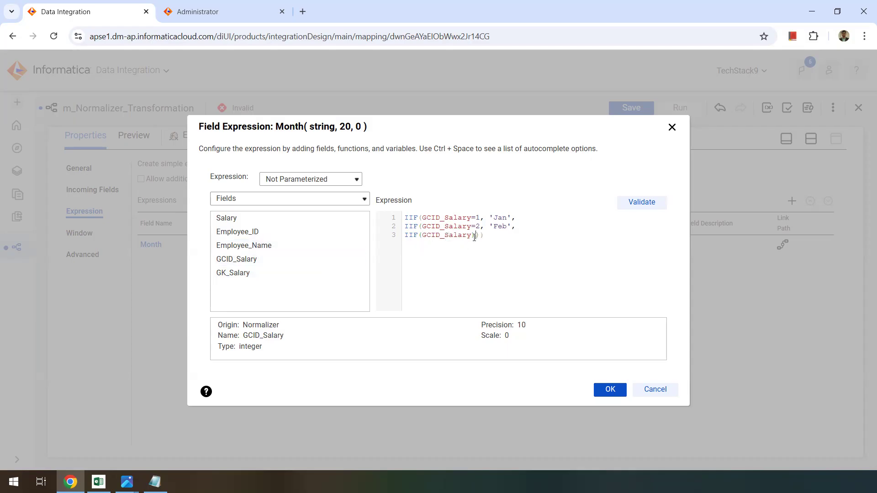
pyautogui.write('=3')
pyautogui.write(', ')
pyautogui.write("'March")
pyautogui.press('BackSpace')
pyautogui.press('BackSpace')
pyautogui.write(', NULL')
pyautogui.click(651, 202)
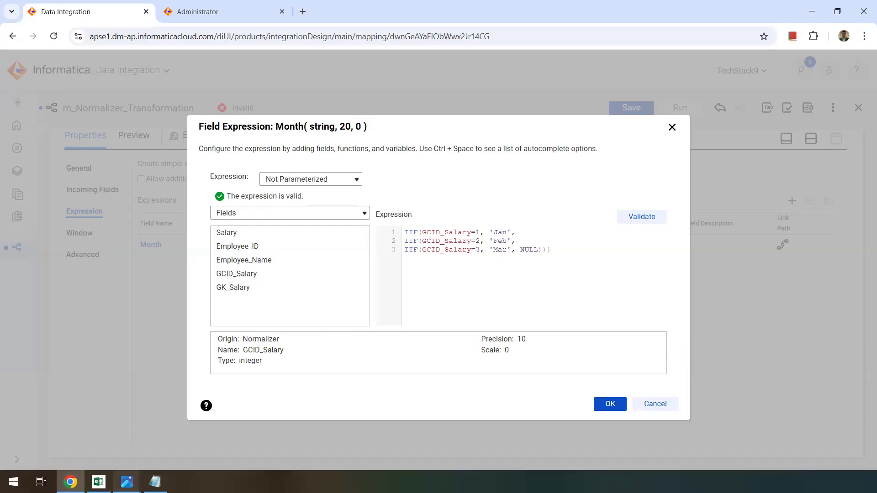
# Compare the Month expression with the expected target image, accept the expression and return to the mapping canvas
pyautogui.moveTo(127, 482)
pyautogui.click(189, 434)
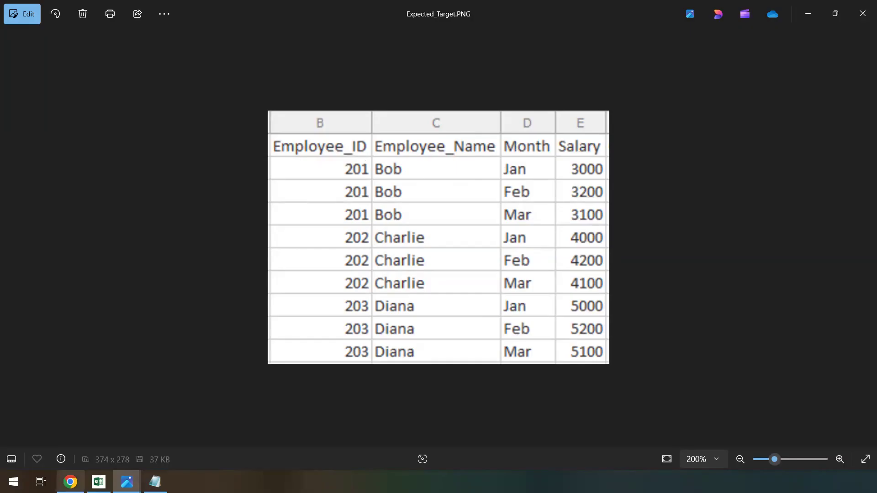
pyautogui.click(70, 482)
pyautogui.doubleClick(455, 232)
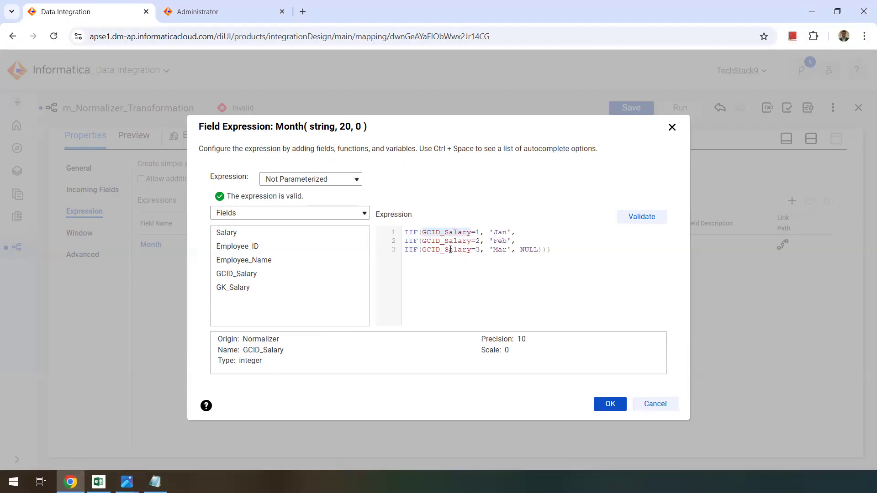
pyautogui.click(454, 264)
pyautogui.doubleClick(458, 232)
pyautogui.click(462, 273)
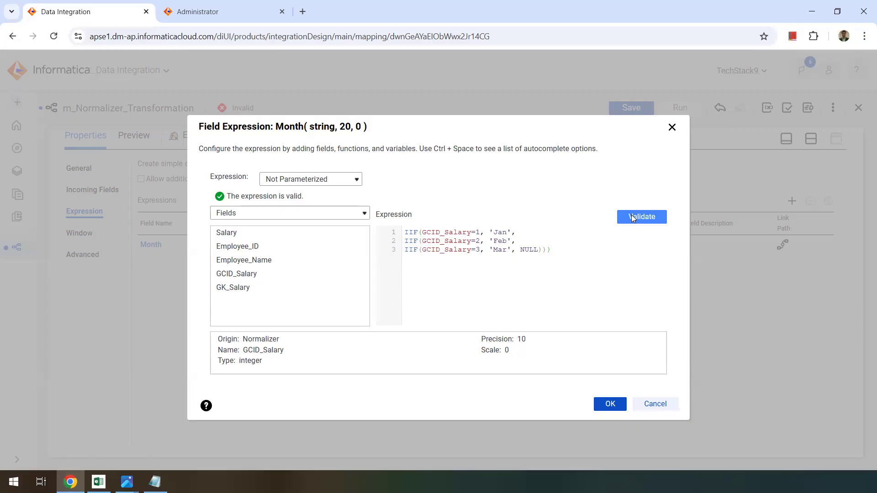
pyautogui.click(614, 404)
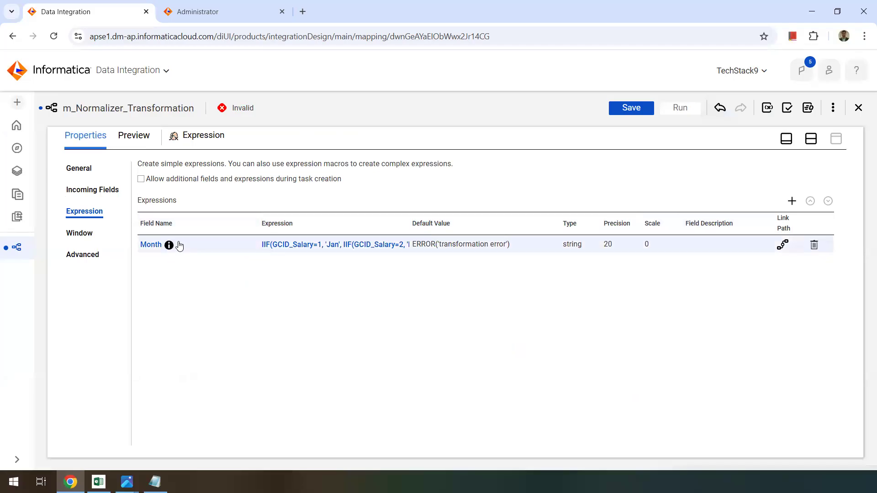
pyautogui.click(811, 139)
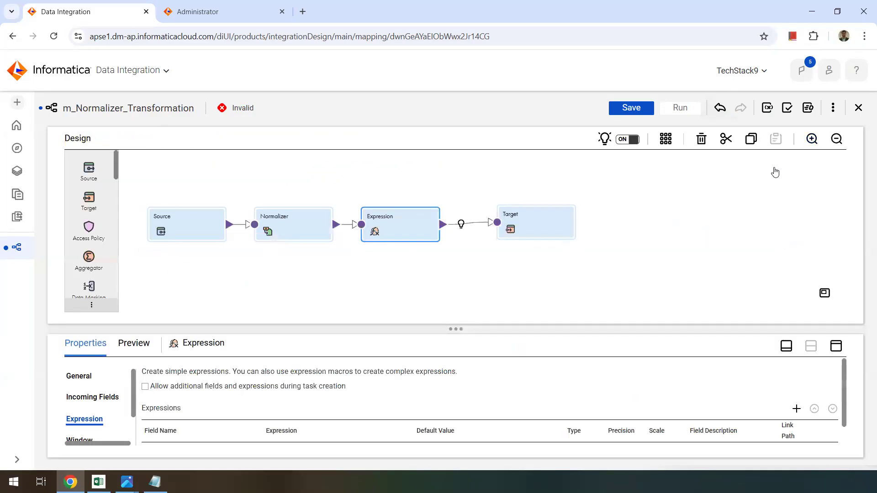
# Open the Target transformation's properties full size and review its incoming fields, including the origin of the Month field
pyautogui.click(556, 221)
pyautogui.click(835, 346)
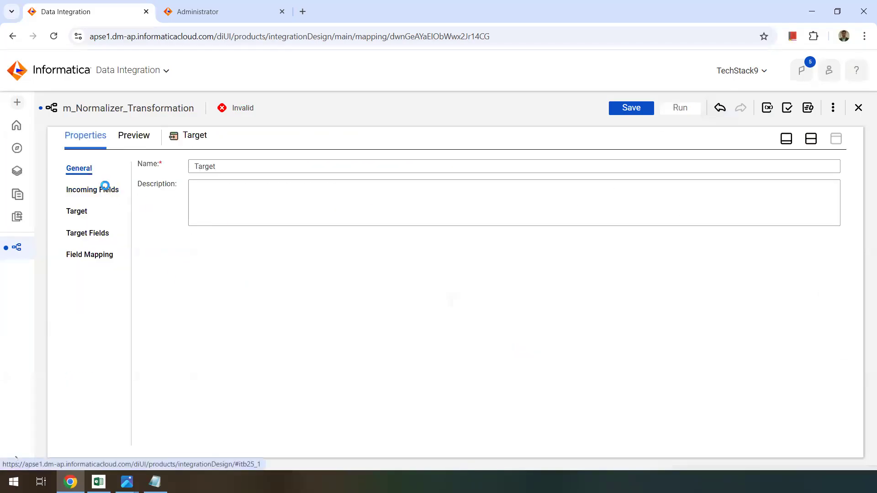
pyautogui.click(106, 187)
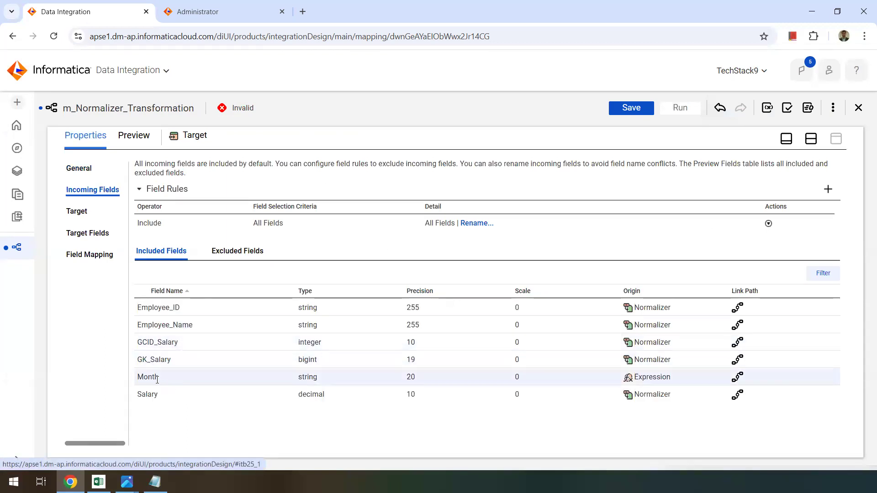
pyautogui.doubleClick(652, 377)
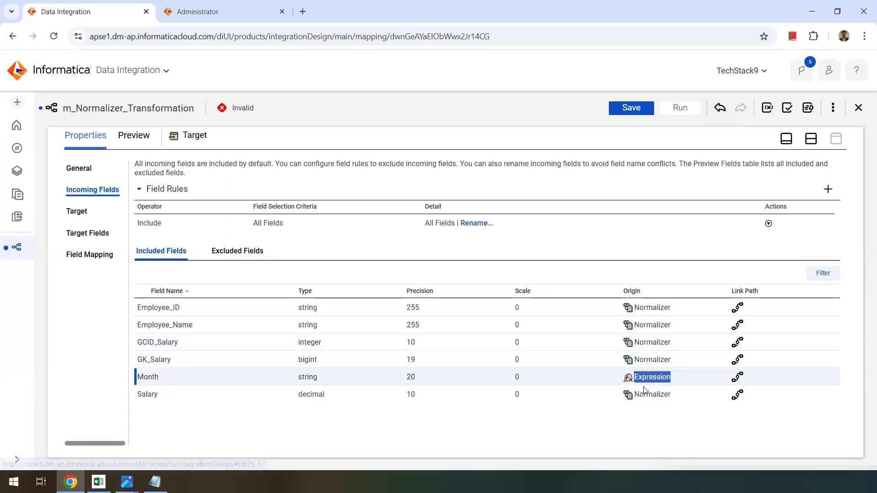
pyautogui.click(561, 423)
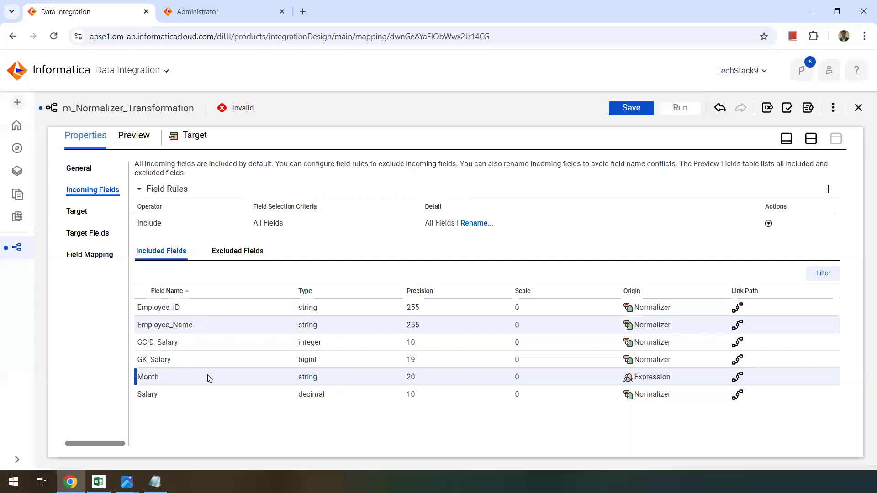
# Set the target connection to Local_FlatFile and define a new runtime object with the static file name employee_salaries_normalized.csv
pyautogui.click(76, 215)
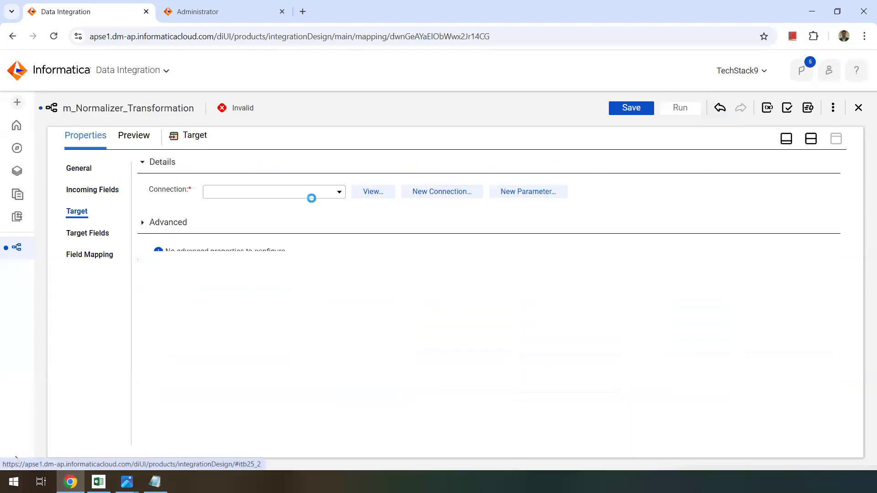
pyautogui.click(256, 192)
pyautogui.click(240, 243)
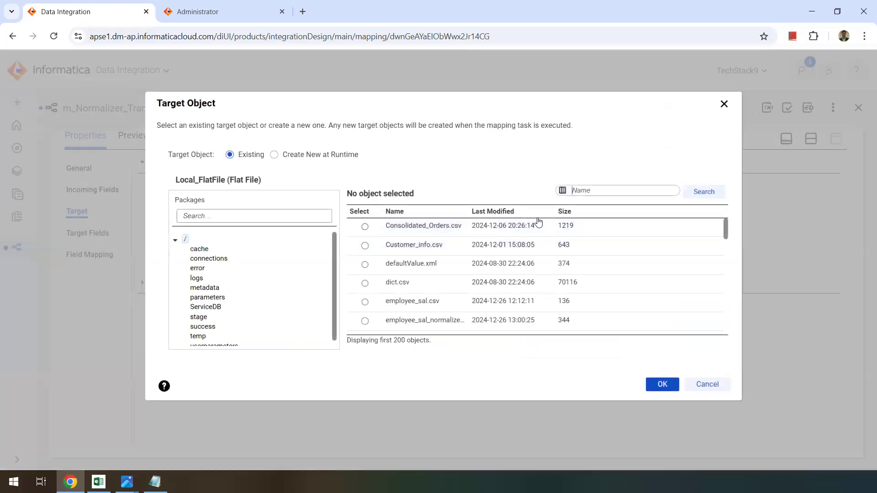
pyautogui.click(275, 155)
pyautogui.click(298, 247)
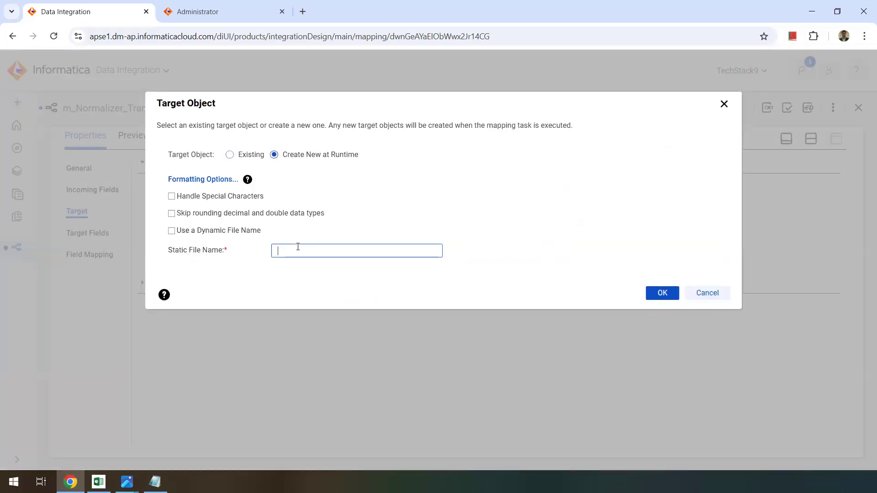
pyautogui.write('employee_salaries_normalized')
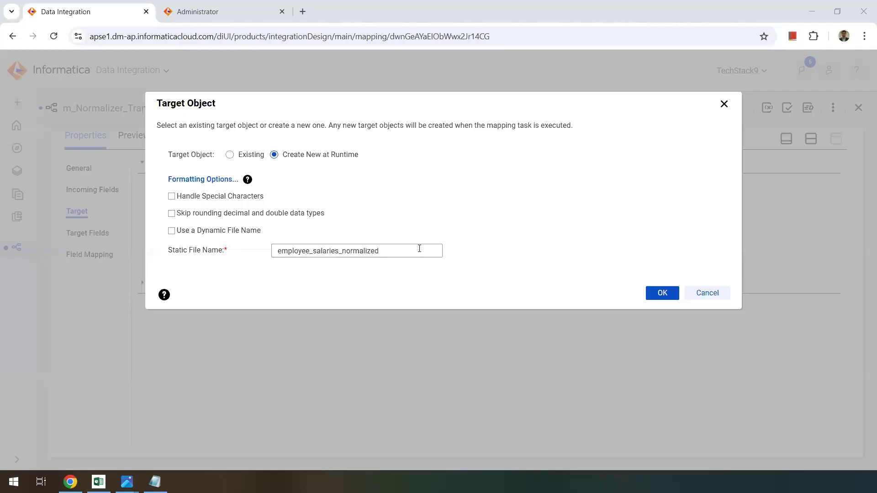
pyautogui.click(415, 253)
pyautogui.write('.csv')
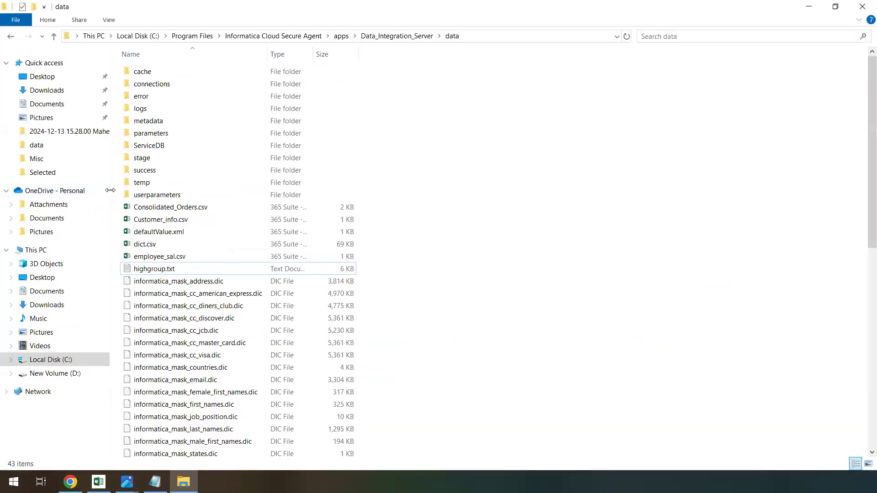
# Look through the Data_Integration_Server data folder in File Explorer, return to the mapping in Chrome and accept the new target object
pyautogui.moveTo(110, 190); pyautogui.dragTo(35, 192)
pyautogui.scroll(-4, 151, 319)
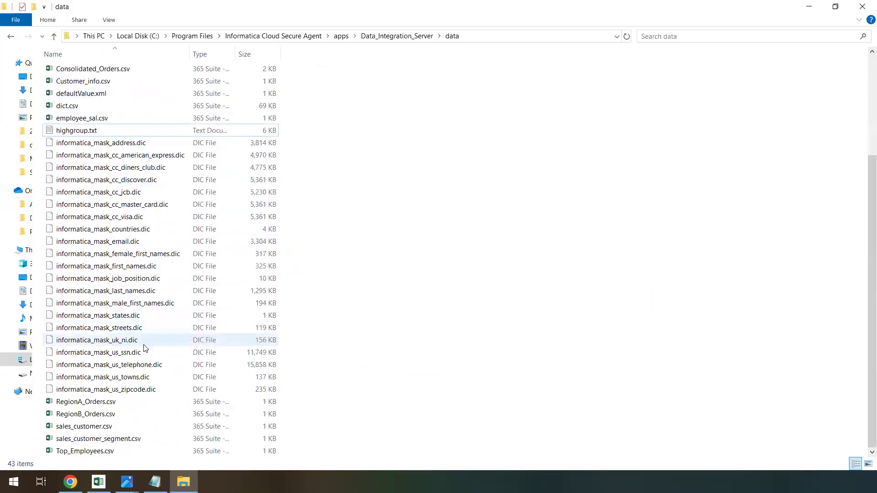
pyautogui.scroll(4, 151, 393)
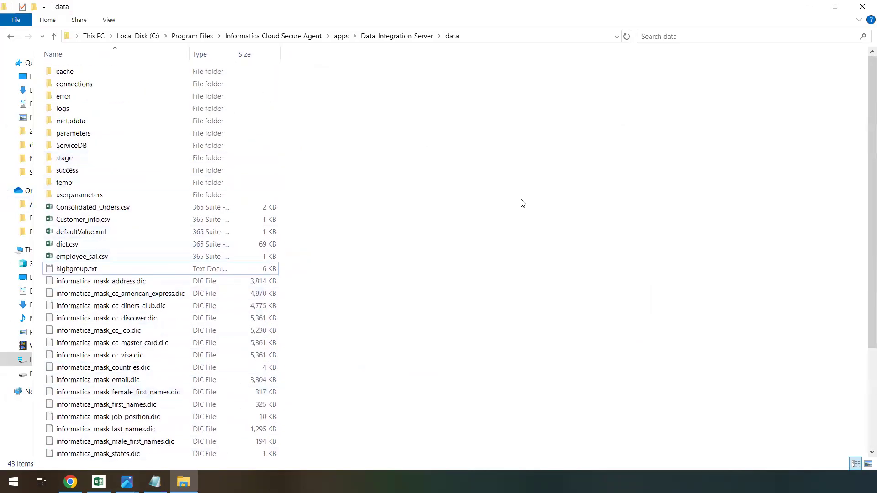
pyautogui.hotkey('alt', 'Tab')
pyautogui.click(661, 293)
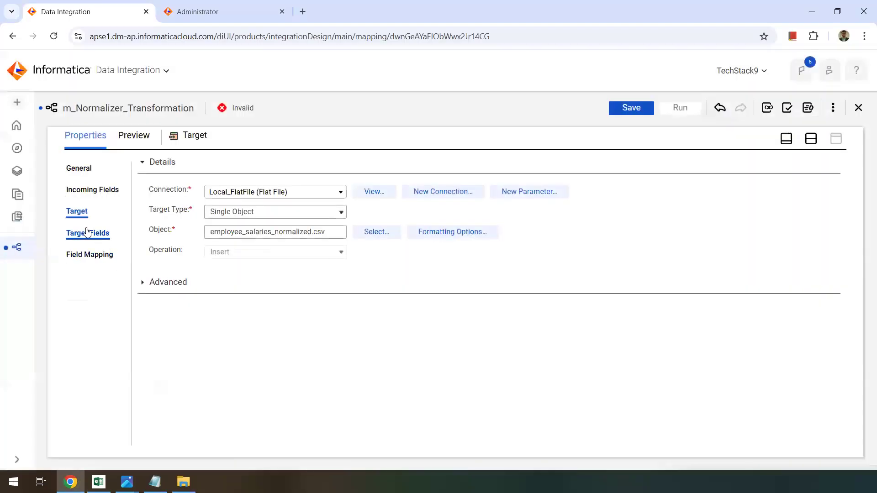
# Review the Target's fields, field mapping, object details and incoming fields
pyautogui.click(101, 234)
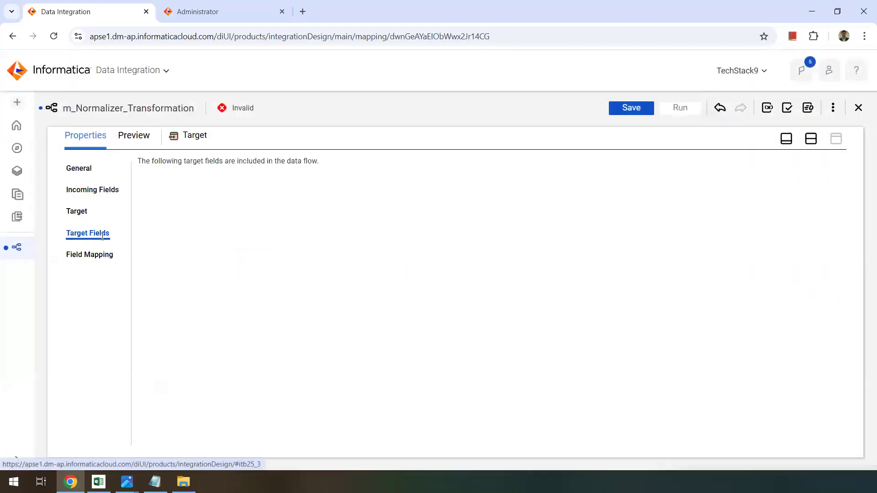
pyautogui.click(94, 259)
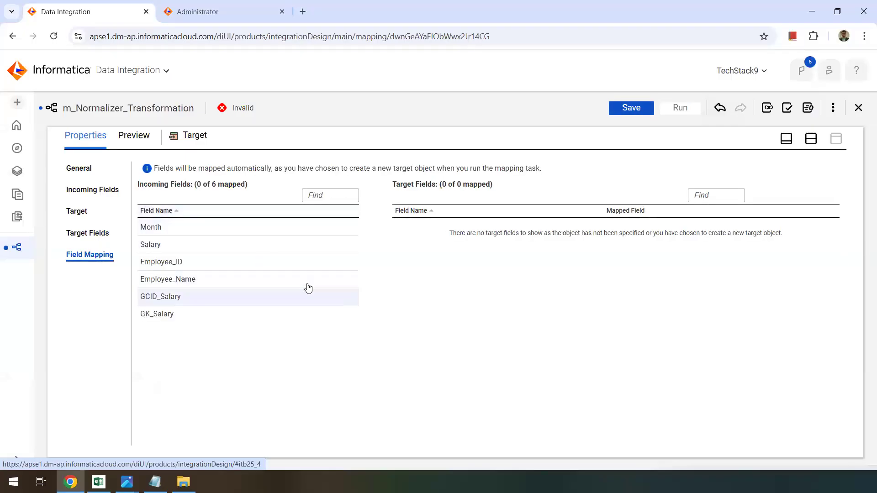
pyautogui.click(77, 212)
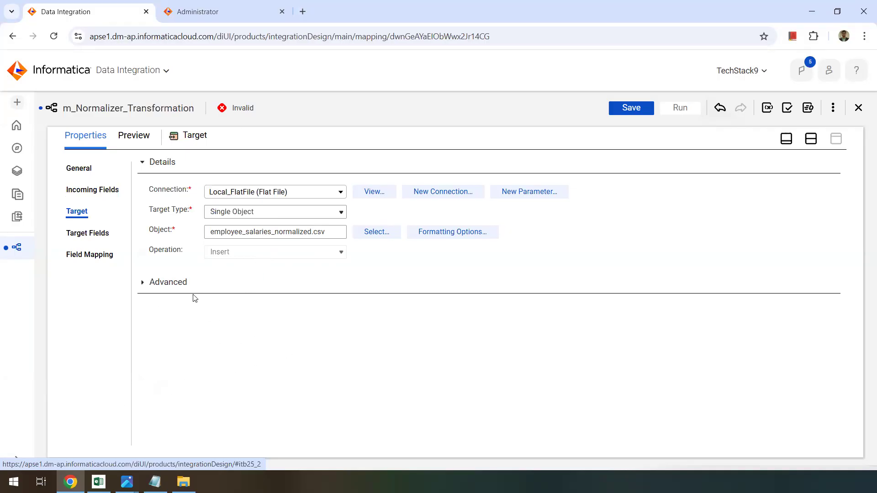
pyautogui.click(100, 190)
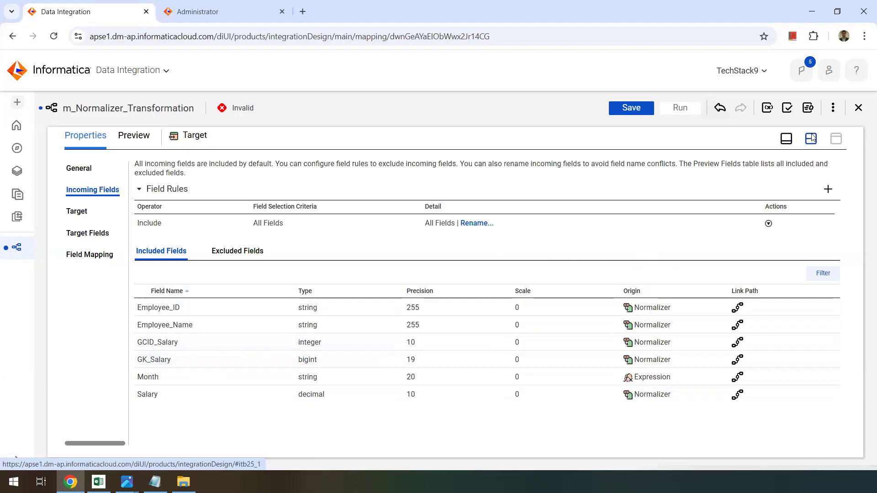
# Validate the m_Normalizer_Transformation mapping and save it
pyautogui.click(787, 108)
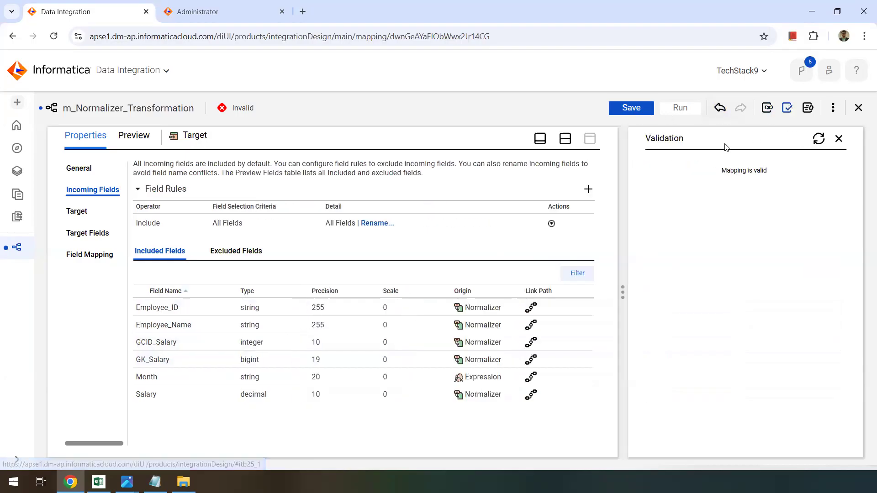
pyautogui.doubleClick(241, 108)
pyautogui.click(629, 109)
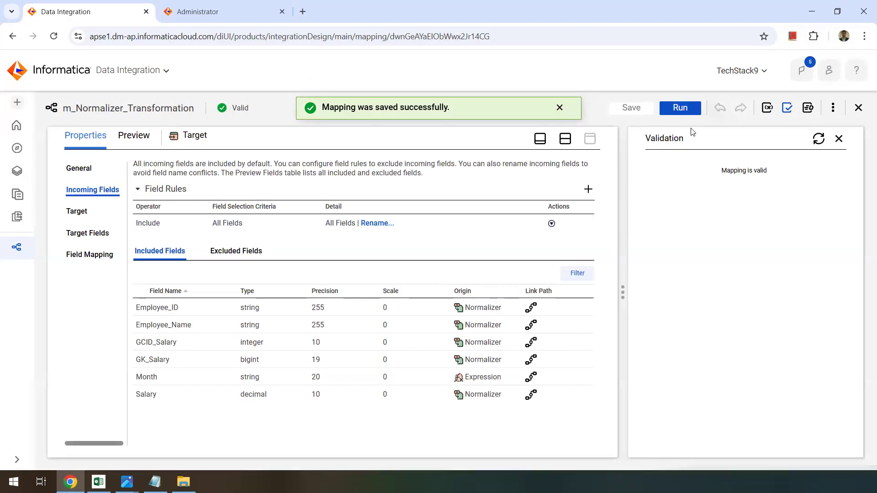
# Check the DESKTOP-EH78GVU agent's status in Administrator and run the m_Normalizer_Transformation mapping on that runtime environment
pyautogui.click(680, 108)
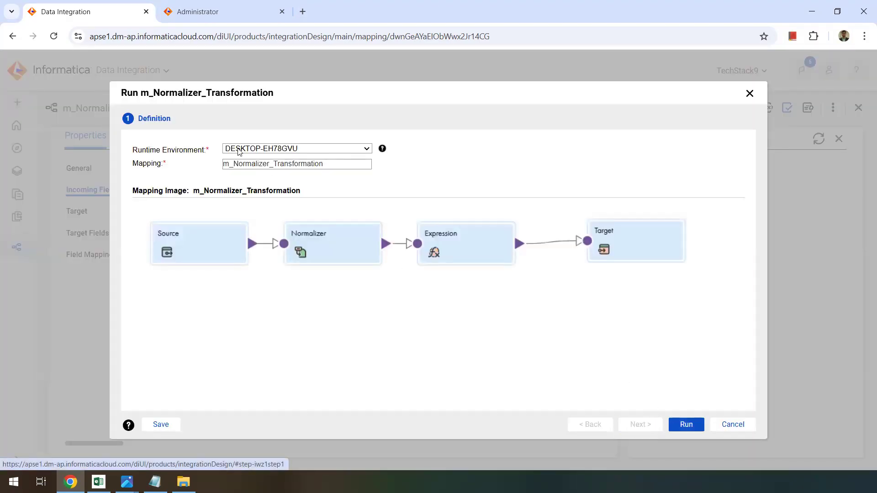
pyautogui.click(272, 153)
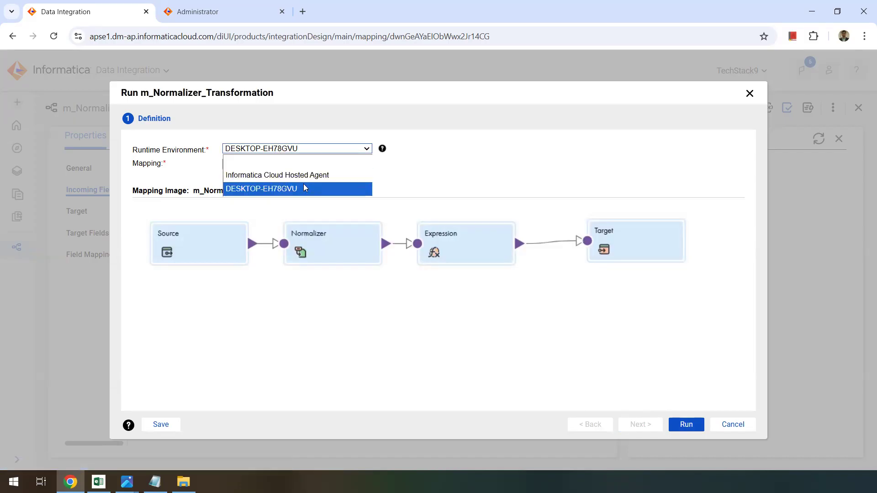
pyautogui.click(490, 151)
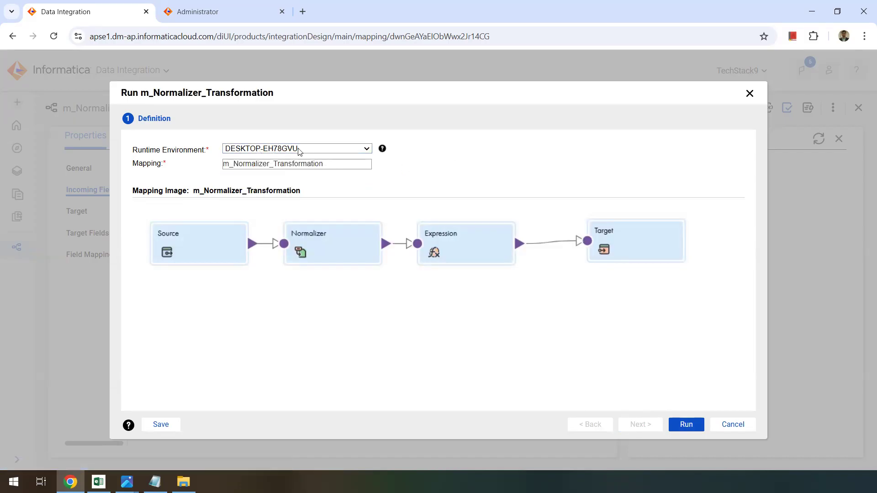
pyautogui.click(215, 13)
pyautogui.scroll(-4, 324, 295)
pyautogui.scroll(4, 323, 332)
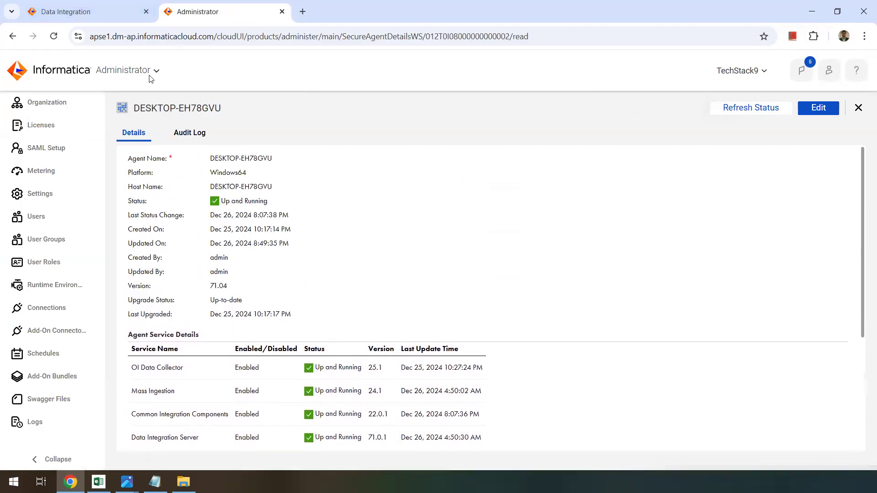
pyautogui.click(87, 11)
pyautogui.click(680, 426)
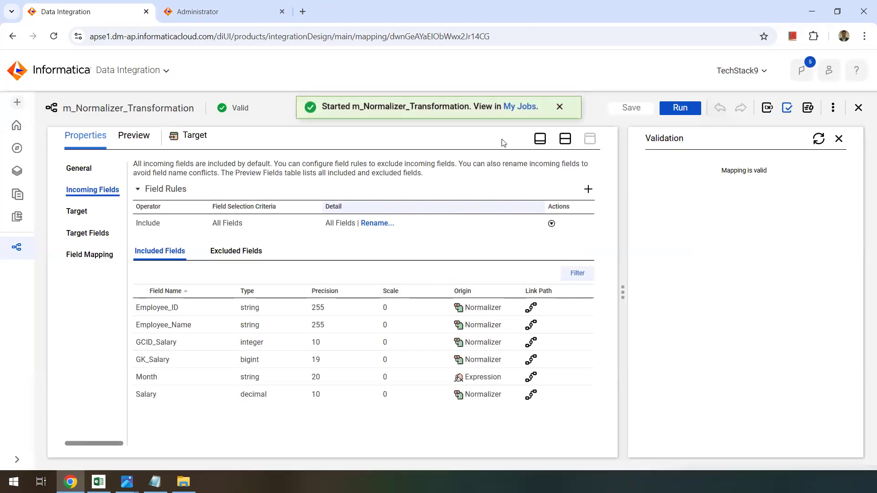
# Monitor the started job in My Jobs, refreshing its status, and examine the source and target success rows in its details
pyautogui.click(519, 108)
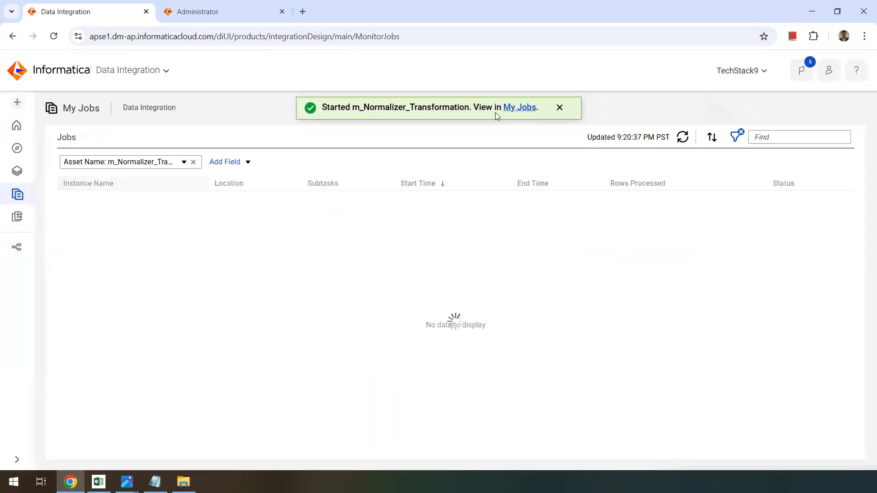
pyautogui.click(683, 137)
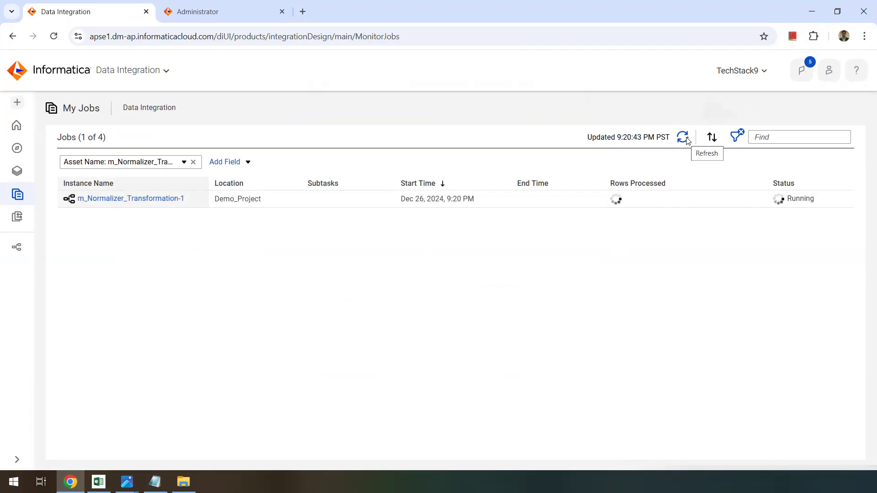
pyautogui.click(683, 139)
pyautogui.click(684, 139)
pyautogui.click(684, 139)
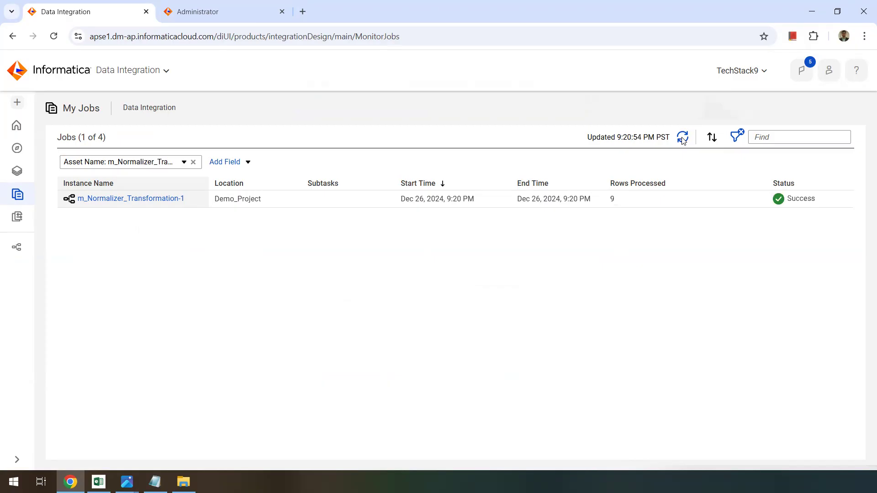
pyautogui.click(137, 198)
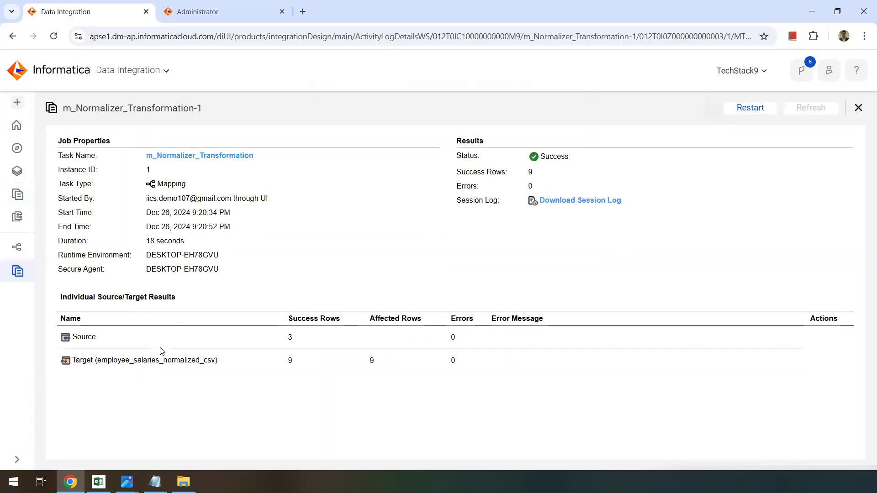
pyautogui.moveTo(297, 341); pyautogui.dragTo(287, 362)
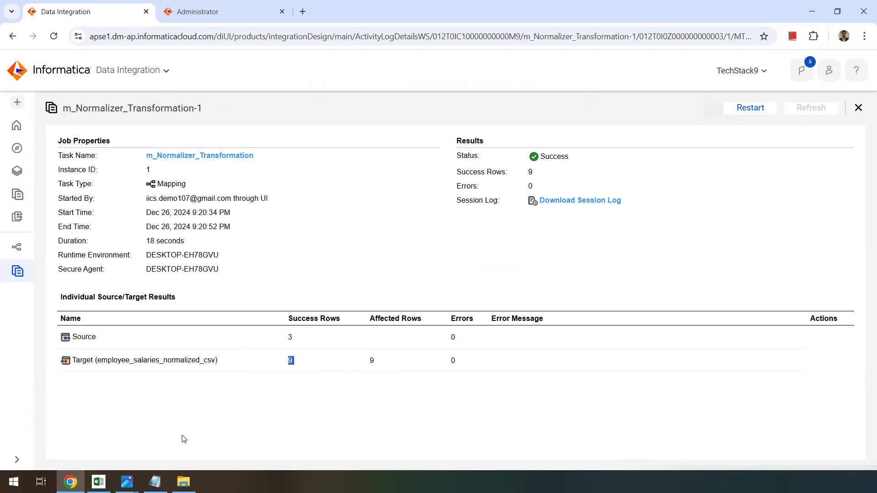
# Open employee_salaries_normalized.csv from the data folder in File Explorer and bring up its spreadsheet window to inspect the output
pyautogui.click(183, 482)
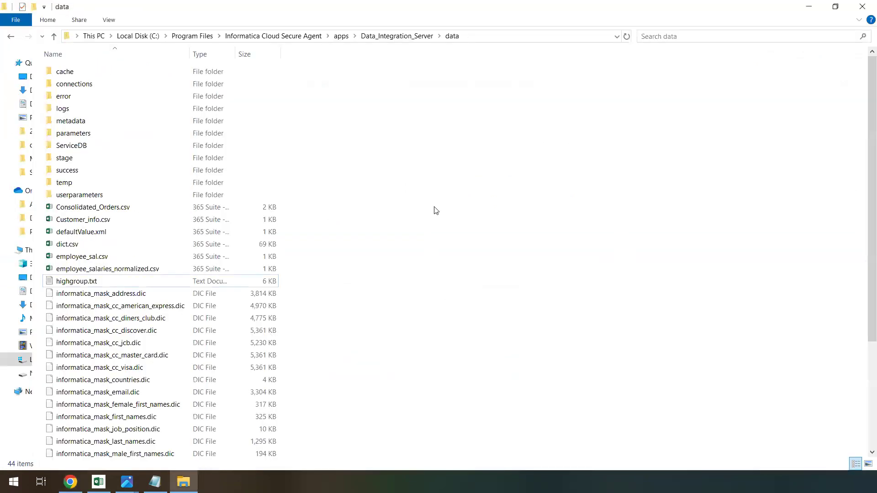
pyautogui.scroll(-4, 169, 192)
pyautogui.click(132, 135)
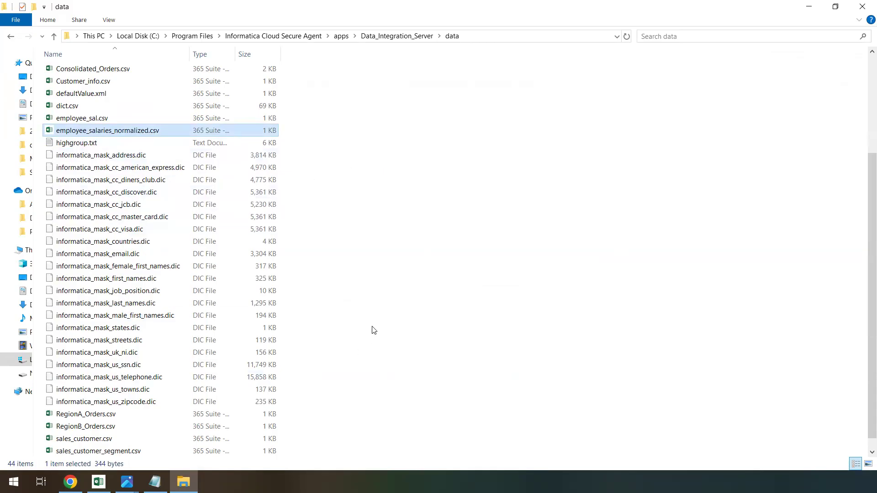
pyautogui.press('Return')
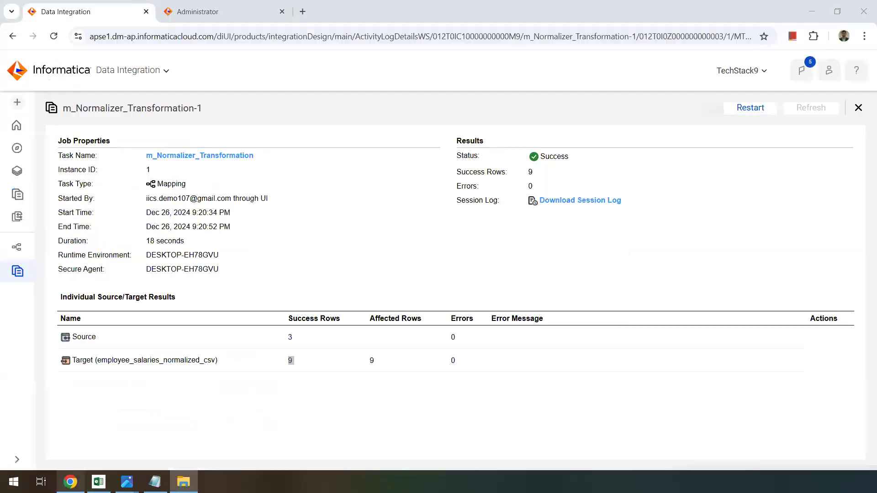
pyautogui.click(70, 481)
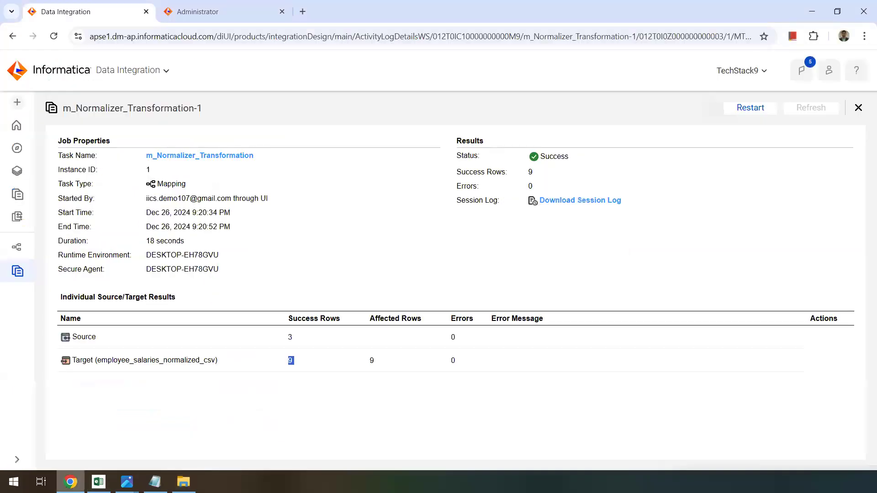
pyautogui.click(183, 482)
pyautogui.click(98, 482)
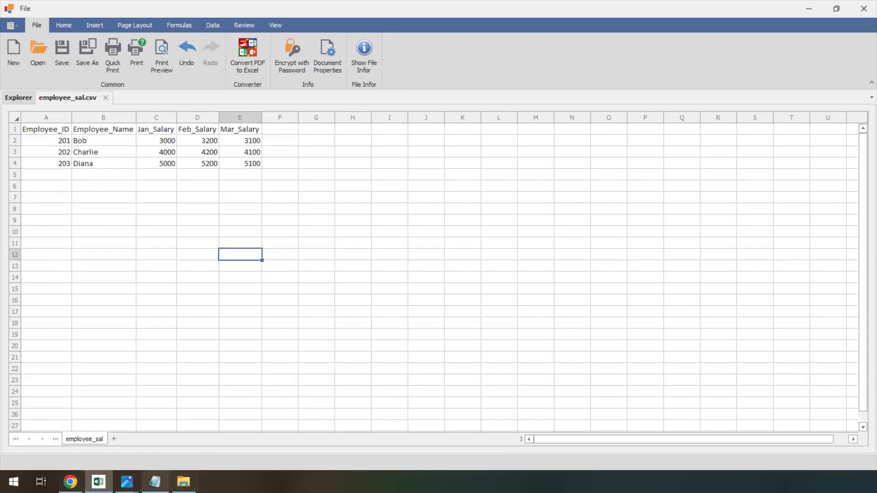
pyautogui.click(183, 482)
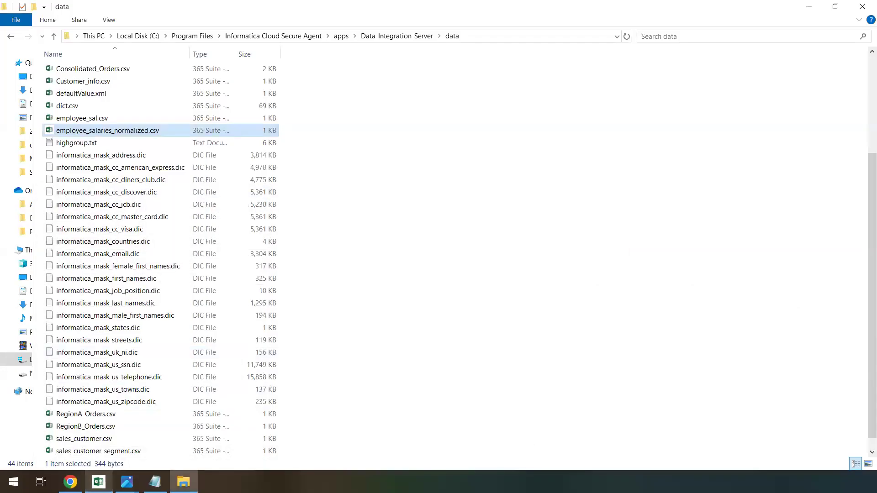
pyautogui.hotkey('alt', 'Tab')
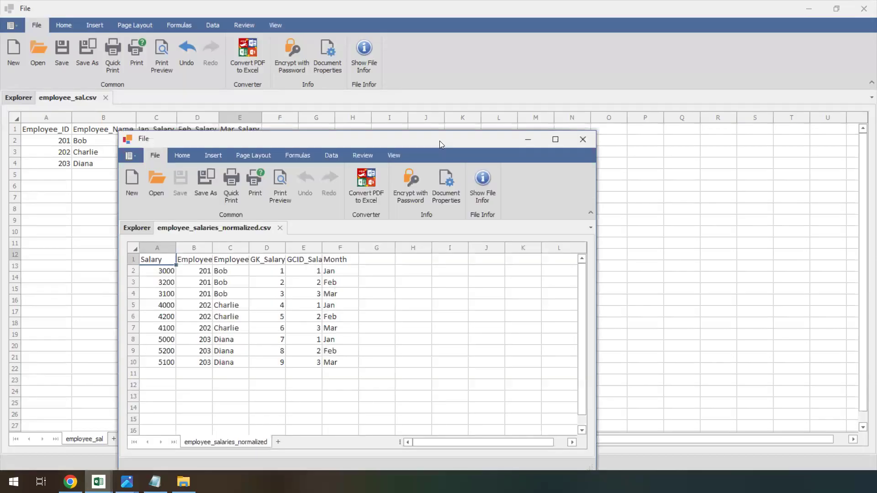
# Maximize the employee_salaries_normalized.csv window and examine the values in the Salary and Month columns for every record
pyautogui.doubleClick(439, 141)
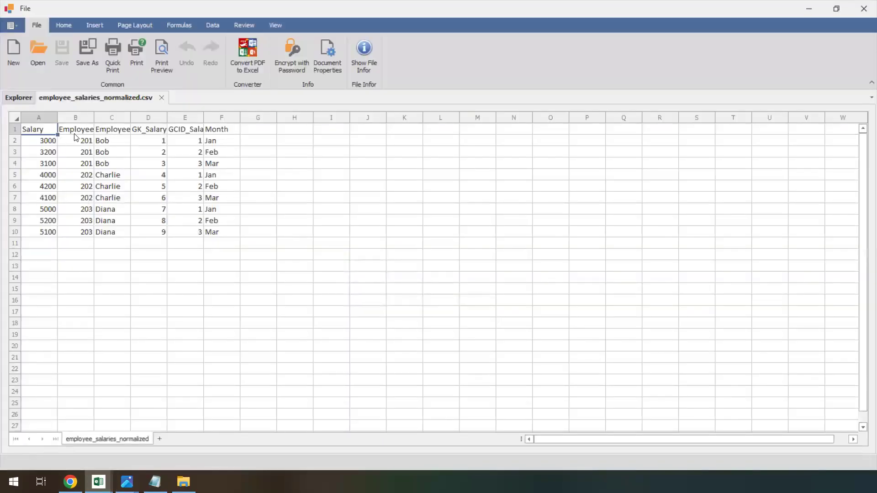
pyautogui.moveTo(47, 140); pyautogui.dragTo(54, 232)
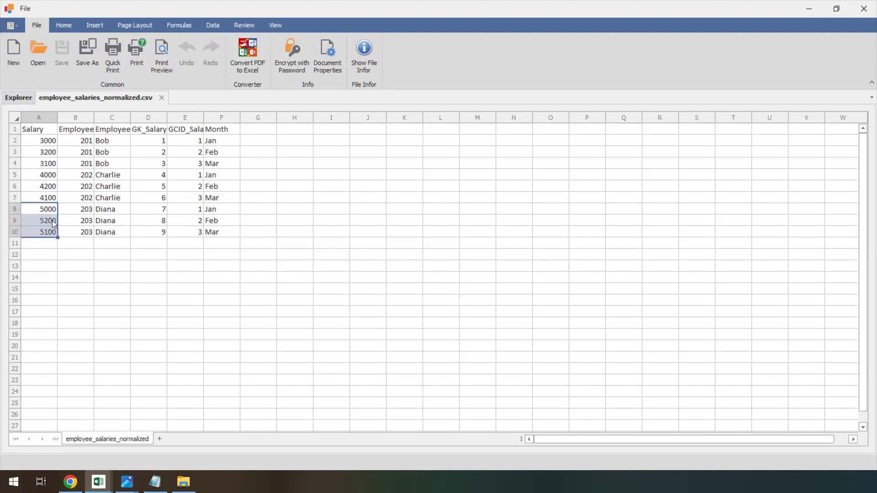
pyautogui.moveTo(224, 141); pyautogui.dragTo(227, 231)
pyautogui.moveTo(233, 142); pyautogui.dragTo(225, 224)
# Widen the GCID_Salary column to show its full header and compare its values per employee with the Month column
pyautogui.moveTo(205, 115); pyautogui.dragTo(246, 116)
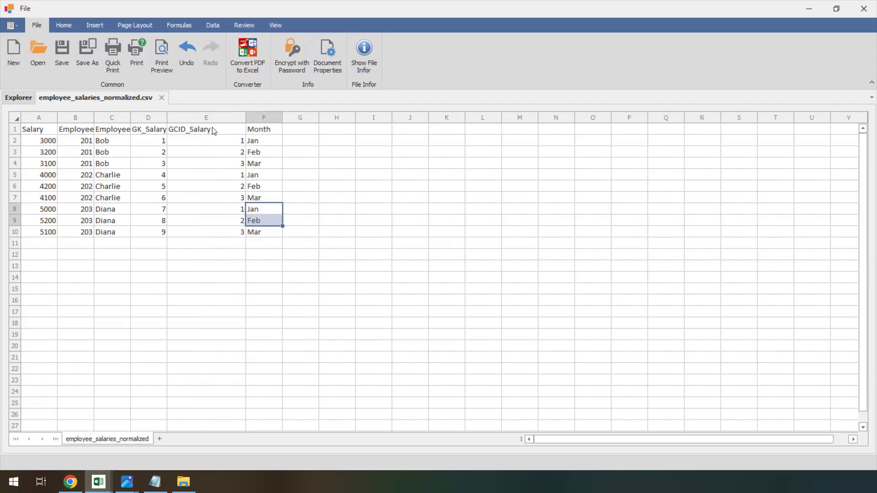
pyautogui.moveTo(218, 142); pyautogui.dragTo(223, 165)
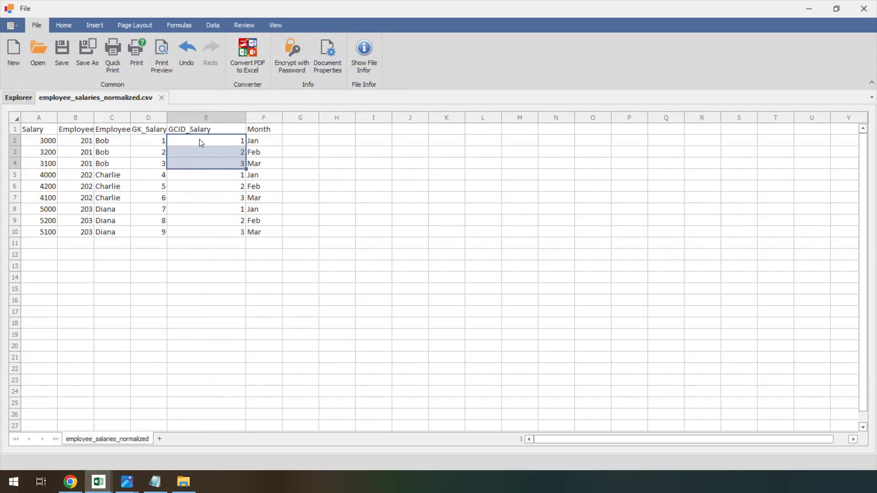
pyautogui.click(223, 142)
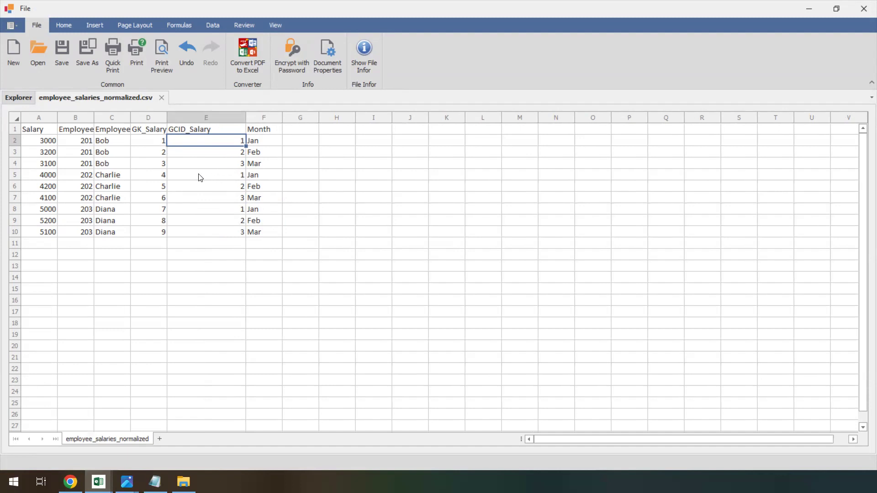
pyautogui.moveTo(119, 143); pyautogui.dragTo(117, 164)
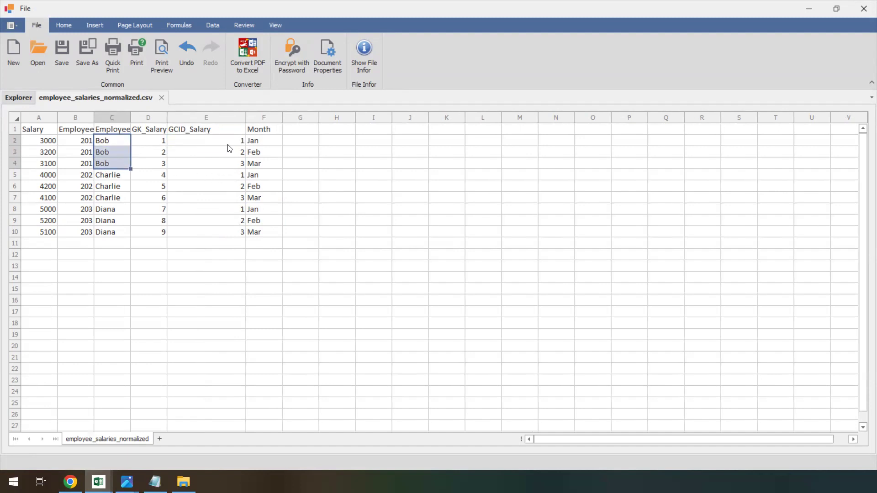
pyautogui.moveTo(228, 140); pyautogui.dragTo(233, 165)
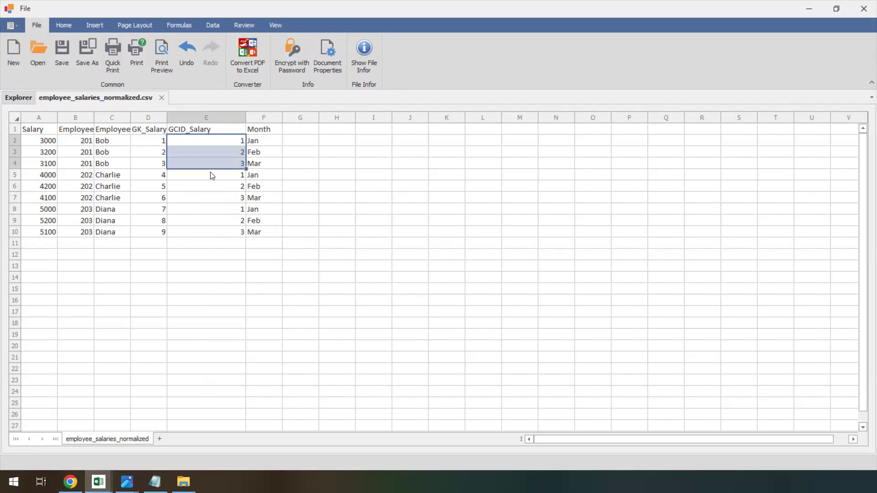
pyautogui.moveTo(239, 176); pyautogui.dragTo(230, 228)
pyautogui.moveTo(246, 143); pyautogui.dragTo(229, 241)
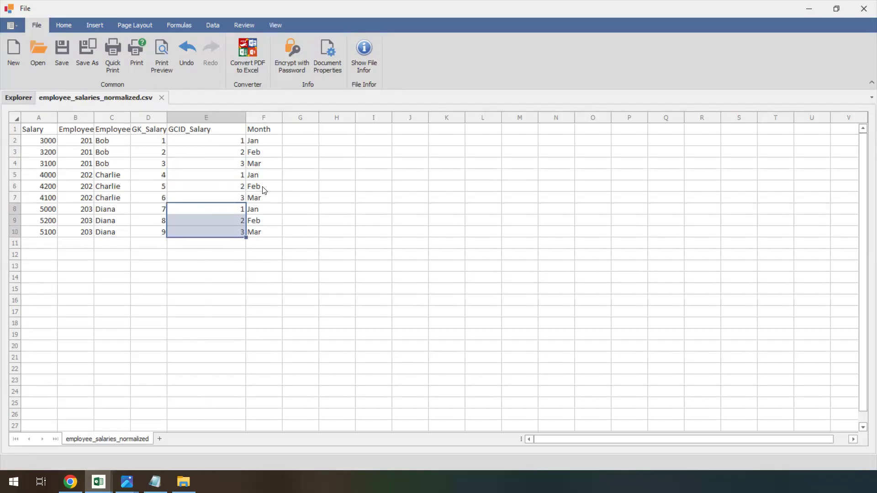
pyautogui.moveTo(278, 141); pyautogui.dragTo(277, 179)
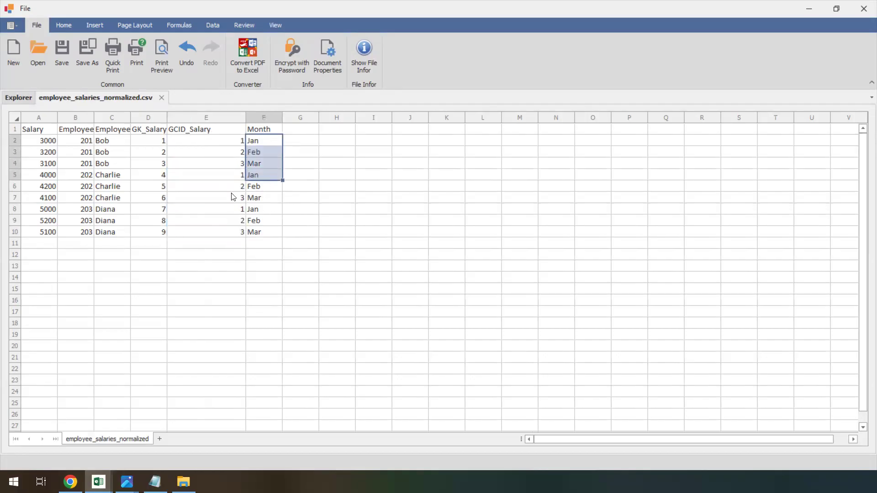
# Widen the GK_Salary column and examine its generated key values from the first record to the last
pyautogui.moveTo(170, 117); pyautogui.dragTo(186, 227)
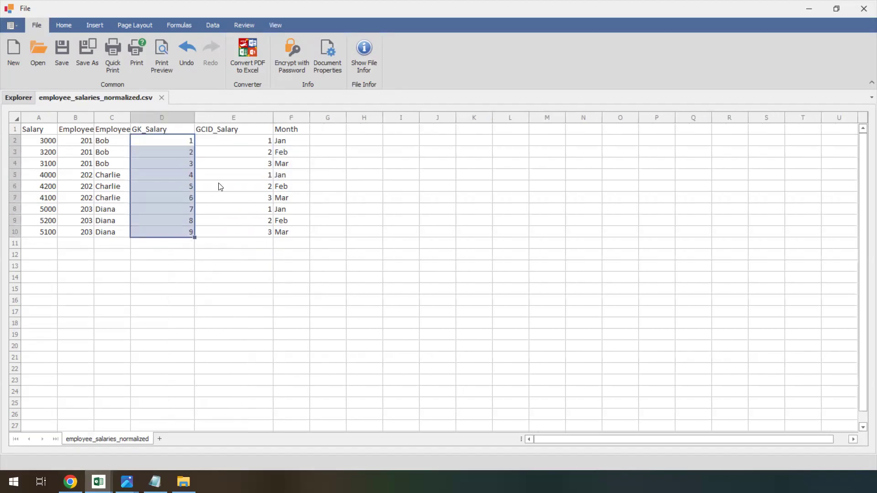
pyautogui.click(188, 142)
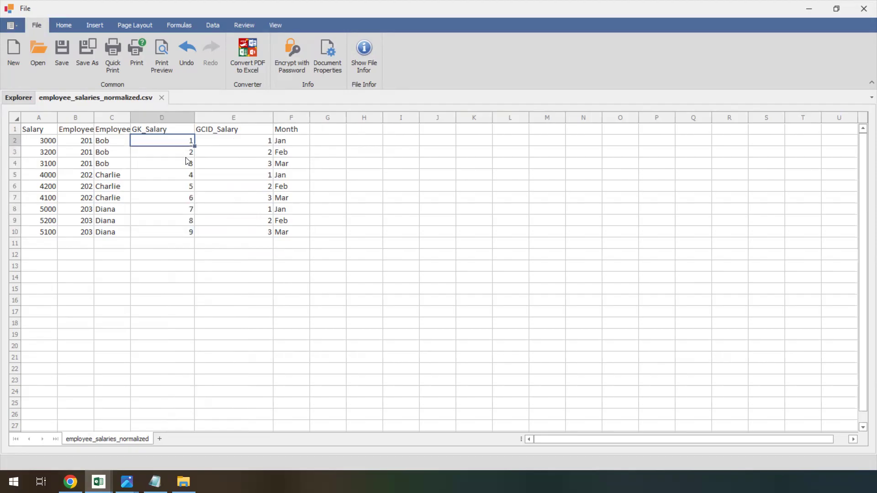
pyautogui.click(189, 232)
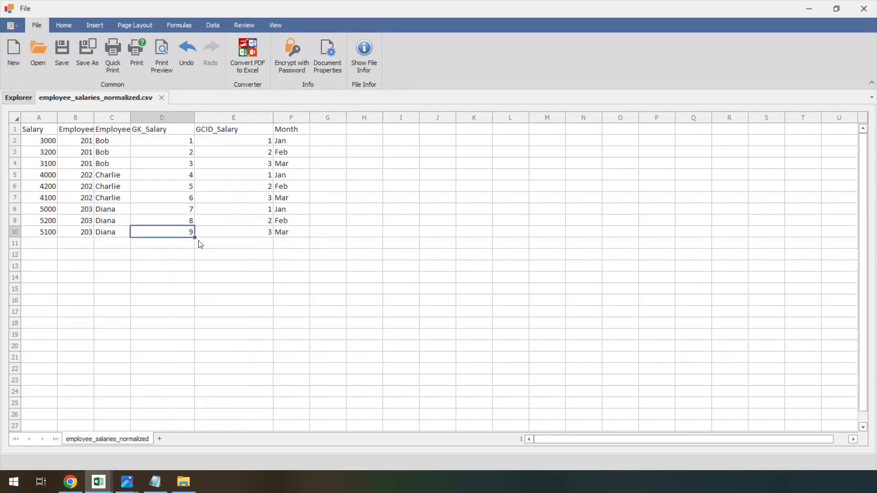